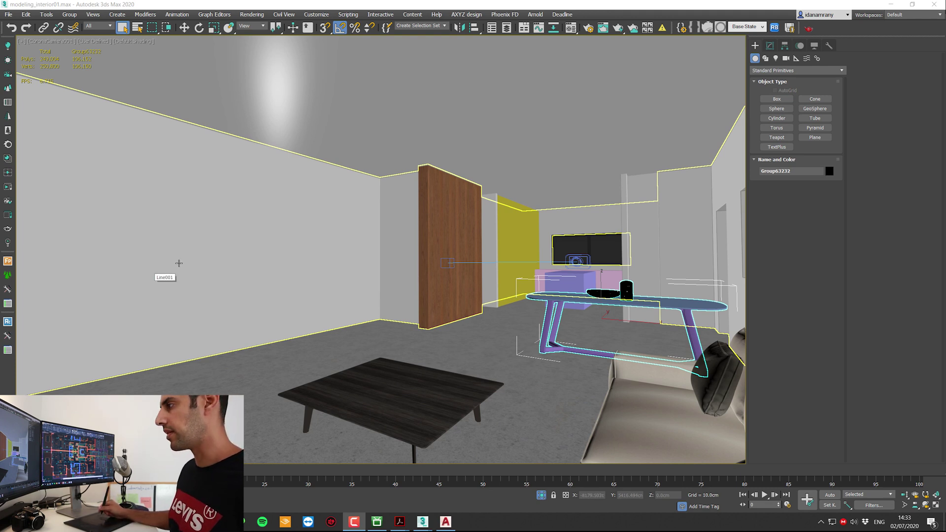
# - Select the pink, purple and yellow boxes in the room and isolate them
pyautogui.click(613, 275)
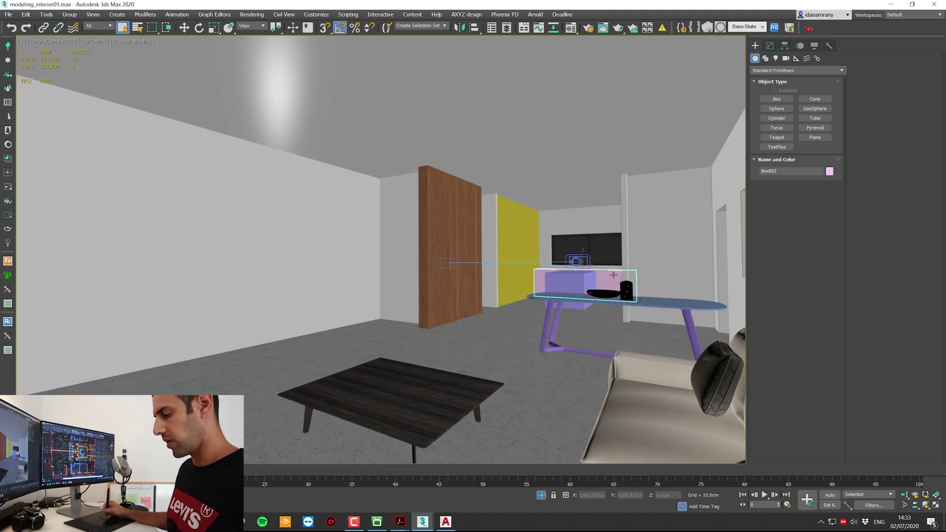
pyautogui.keyDown('ctrl'); pyautogui.click(571, 272); pyautogui.keyUp('ctrl')
pyautogui.keyDown('ctrl'); pyautogui.click(522, 263); pyautogui.keyUp('ctrl')
pyautogui.hotkey('alt', 'q')
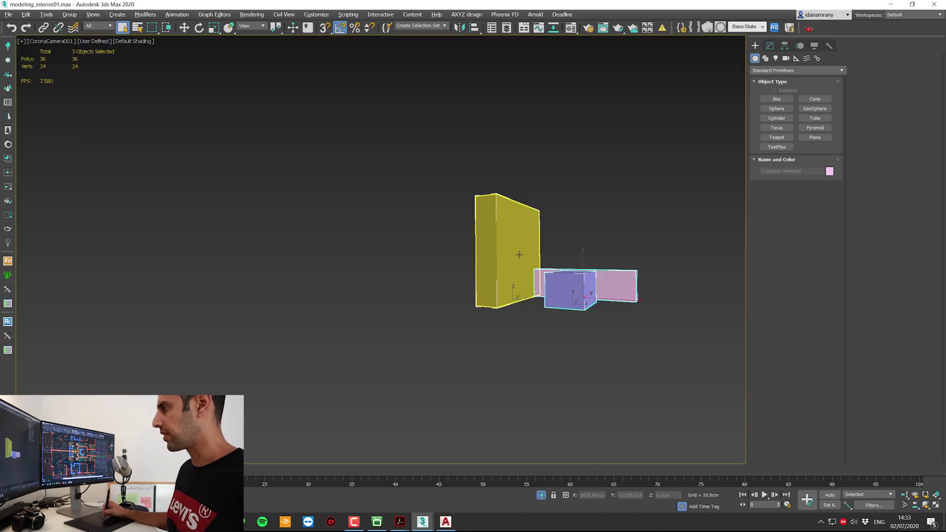
# - Switch to a perspective view and frame the long pink box
pyautogui.hotkey('alt', 'w')
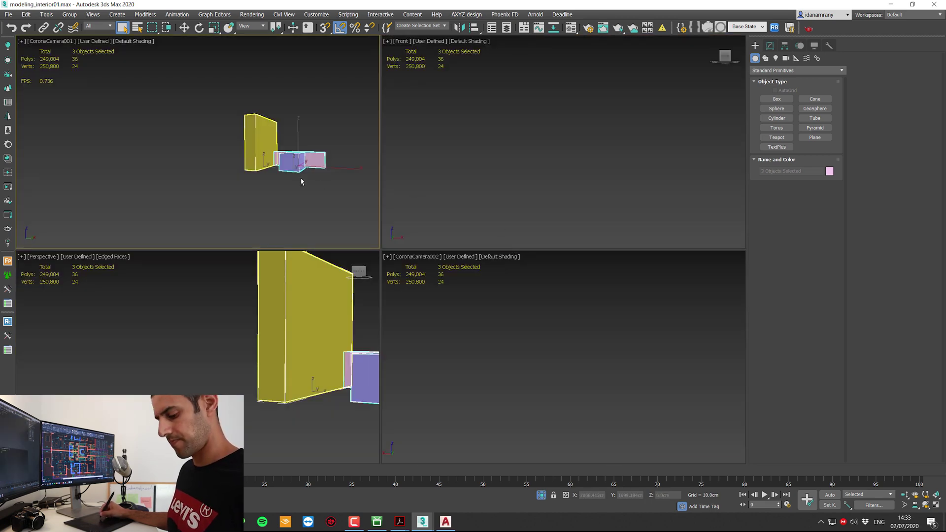
pyautogui.hotkey('alt', 'w')
pyautogui.click(581, 248)
pyautogui.click(601, 278)
pyautogui.press('p')
pyautogui.press('z')
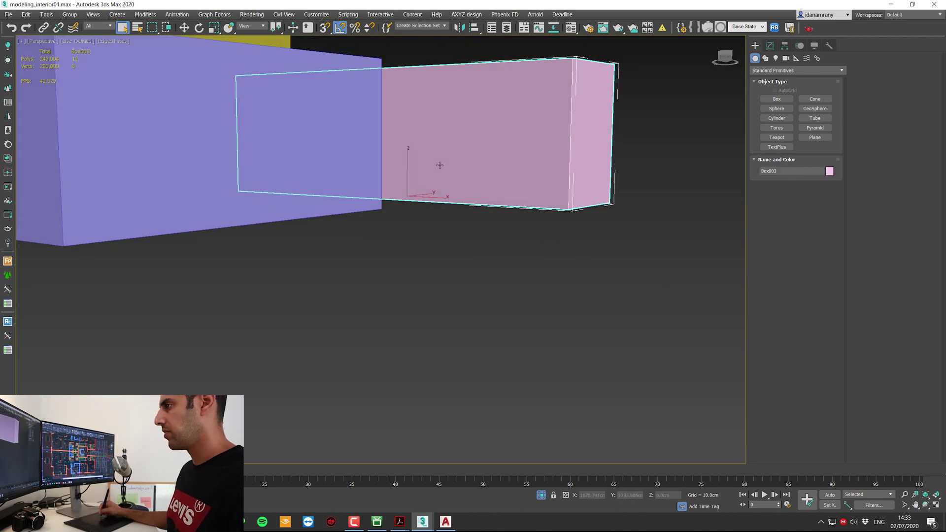
# - Isolate the pink box on its own and centre it in the view
pyautogui.scroll(-5, 340, 242)
pyautogui.keyDown('alt'); pyautogui.moveTo(443, 179); pyautogui.dragTo(465, 228, button='middle'); pyautogui.keyUp('alt')
pyautogui.scroll(3, 464, 228)
pyautogui.scroll(2, 368, 256)
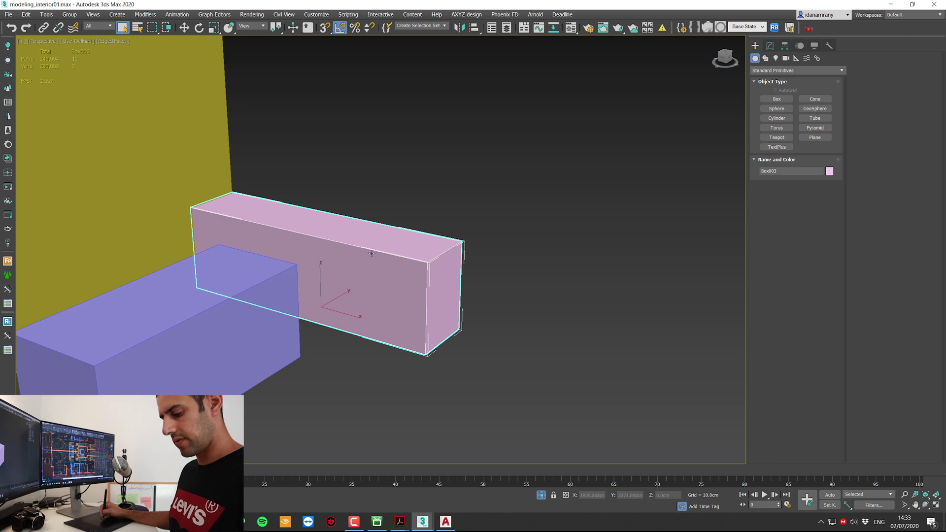
pyautogui.rightClick(380, 253)
pyautogui.click(390, 262)
pyautogui.hotkey('alt', 'q')
pyautogui.press('z')
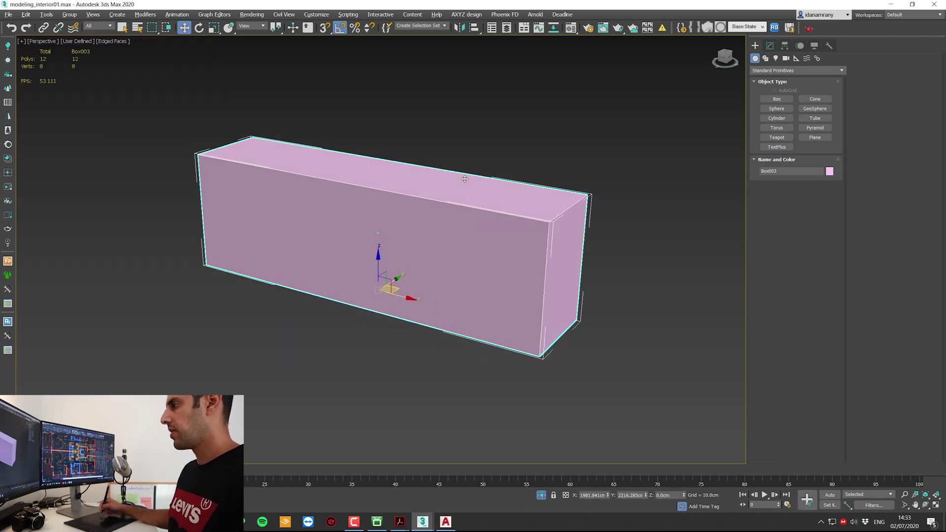
# - Convert the pink box to an Editable Poly
pyautogui.click(770, 45)
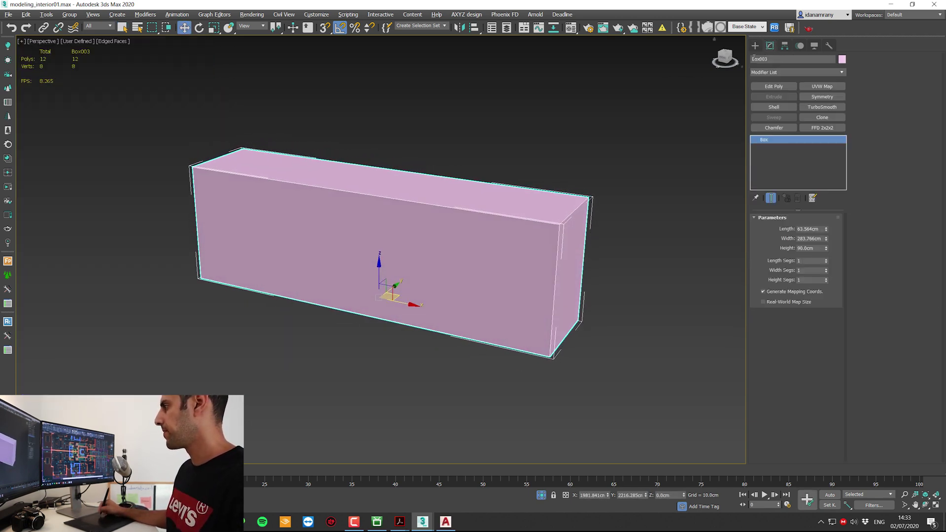
pyautogui.scroll(3, 407, 200)
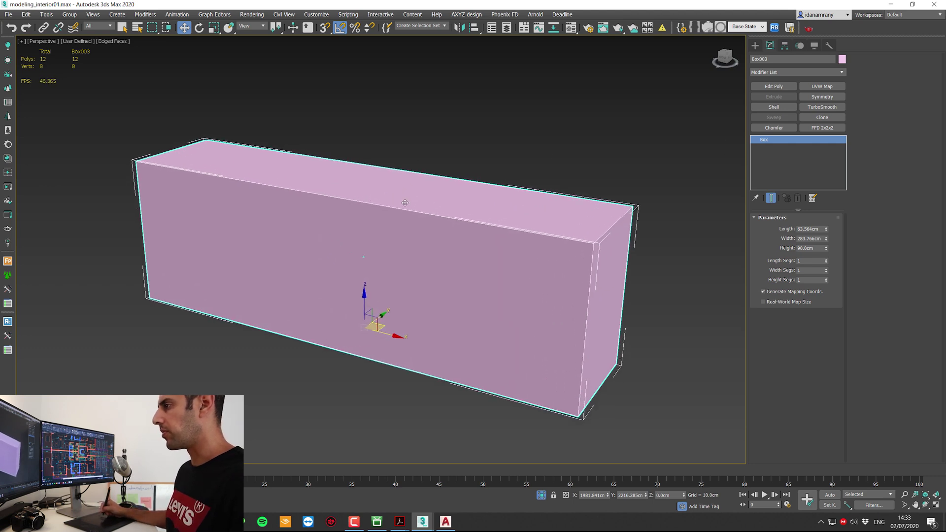
pyautogui.scroll(1, 408, 202)
pyautogui.rightClick(381, 254)
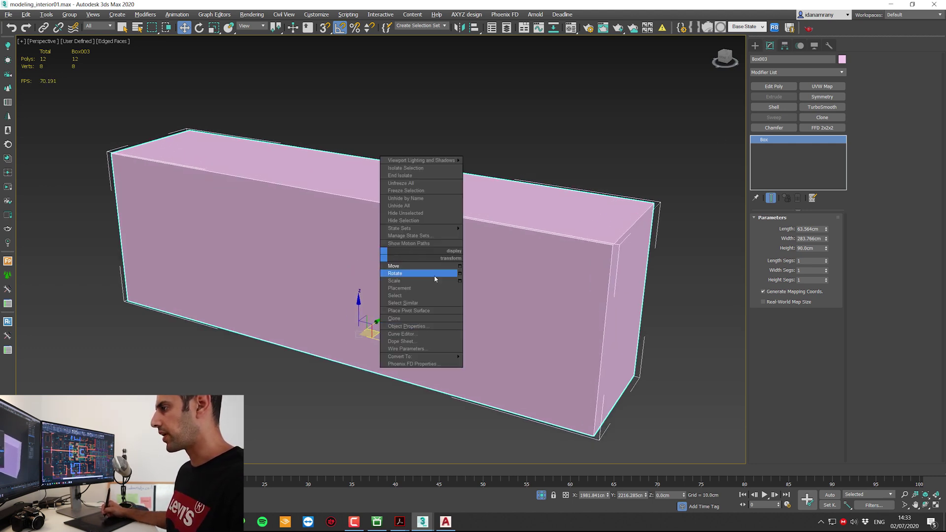
pyautogui.moveTo(408, 358)
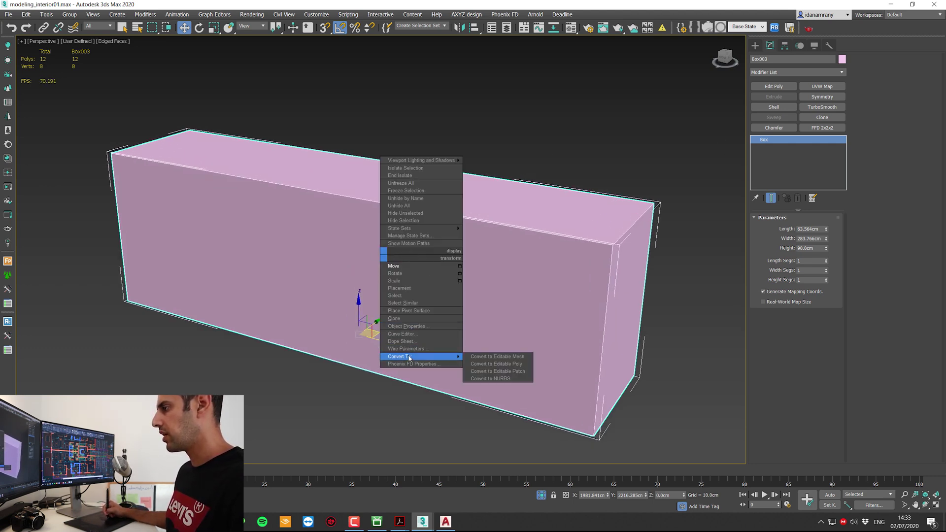
pyautogui.click(496, 364)
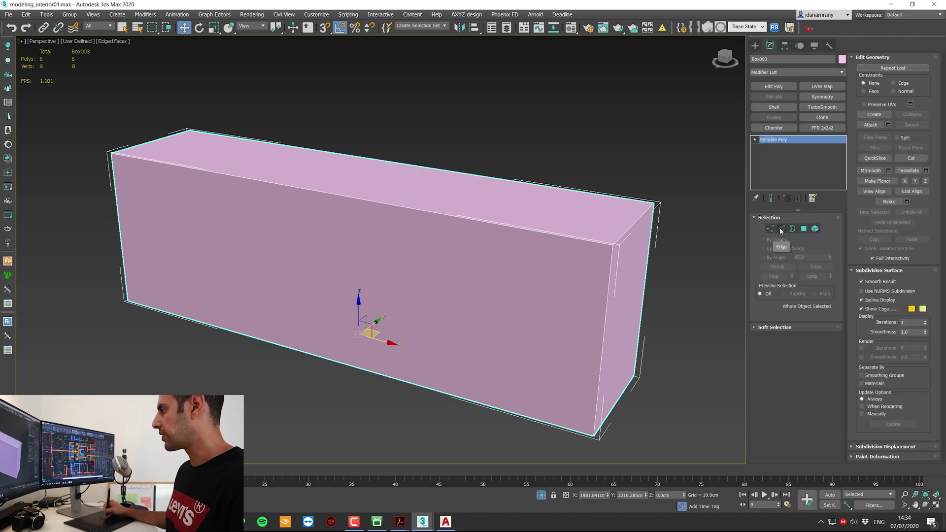
# - Connect the box's four lengthwise edges with 2 segments to divide its front into three columns
pyautogui.click(781, 228)
pyautogui.scroll(-3, 512, 231)
pyautogui.keyDown('alt'); pyautogui.moveTo(444, 235); pyautogui.dragTo(444, 136, button='middle'); pyautogui.keyUp('alt')
pyautogui.moveTo(393, 323); pyautogui.dragTo(393, 325)
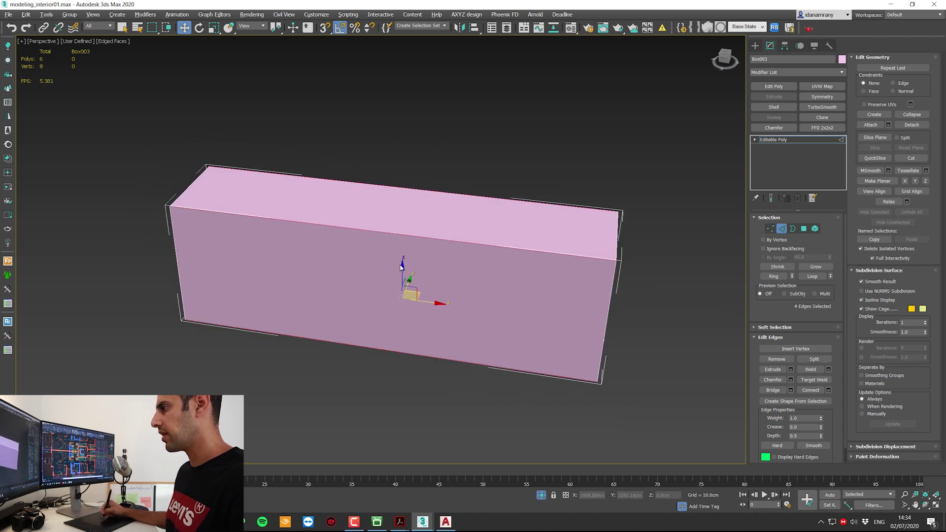
pyautogui.rightClick(414, 258)
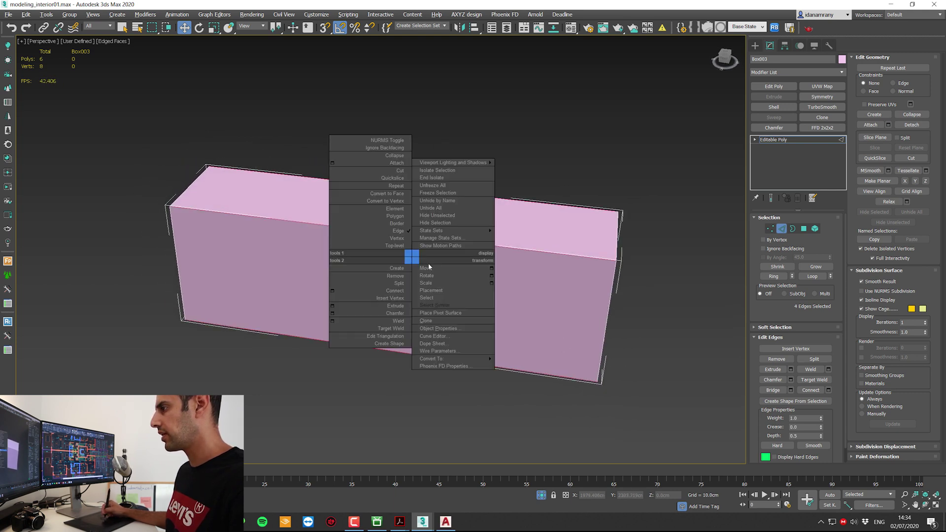
pyautogui.click(332, 290)
pyautogui.scroll(2, 434, 247)
pyautogui.moveTo(434, 247); pyautogui.dragTo(387, 227, button='middle')
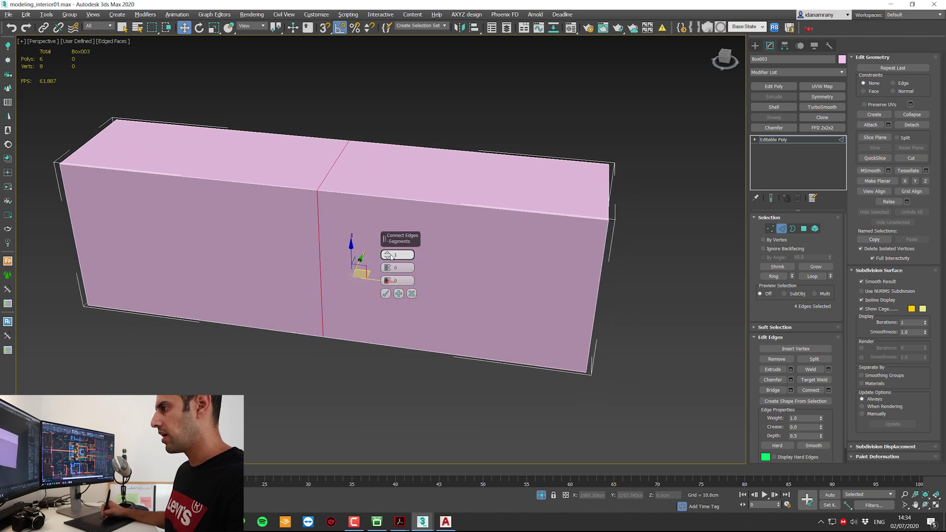
pyautogui.click(389, 252)
pyautogui.keyDown('alt'); pyautogui.moveTo(446, 229); pyautogui.dragTo(492, 196, button='middle'); pyautogui.keyUp('alt')
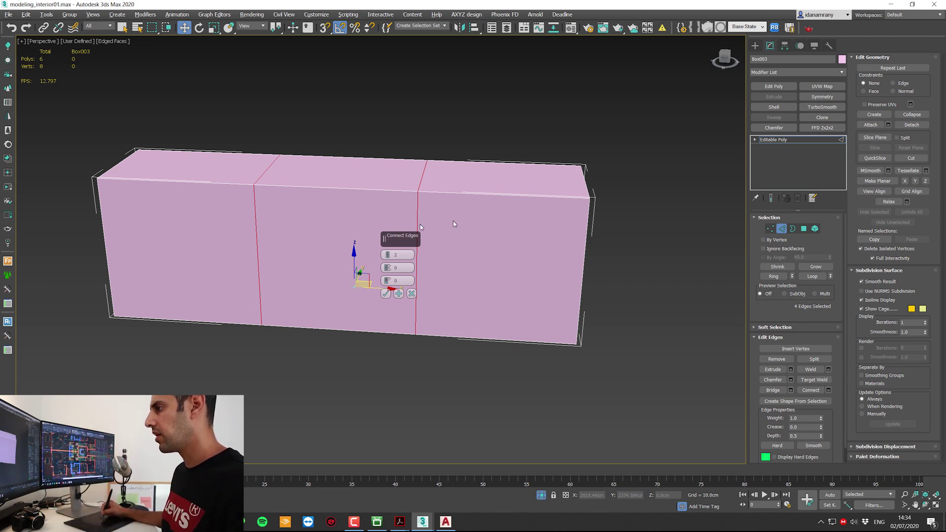
pyautogui.keyDown('alt'); pyautogui.moveTo(453, 221); pyautogui.dragTo(355, 261, button='middle'); pyautogui.keyUp('alt')
pyautogui.click(386, 293)
# - Connect all vertical edges of the box with 2 segments to divide it into three rows
pyautogui.keyDown('alt'); pyautogui.moveTo(409, 288); pyautogui.dragTo(634, 230, button='middle'); pyautogui.keyUp('alt')
pyautogui.keyDown('alt'); pyautogui.moveTo(63, 250); pyautogui.dragTo(410, 227, button='middle'); pyautogui.keyUp('alt')
pyautogui.rightClick(392, 229)
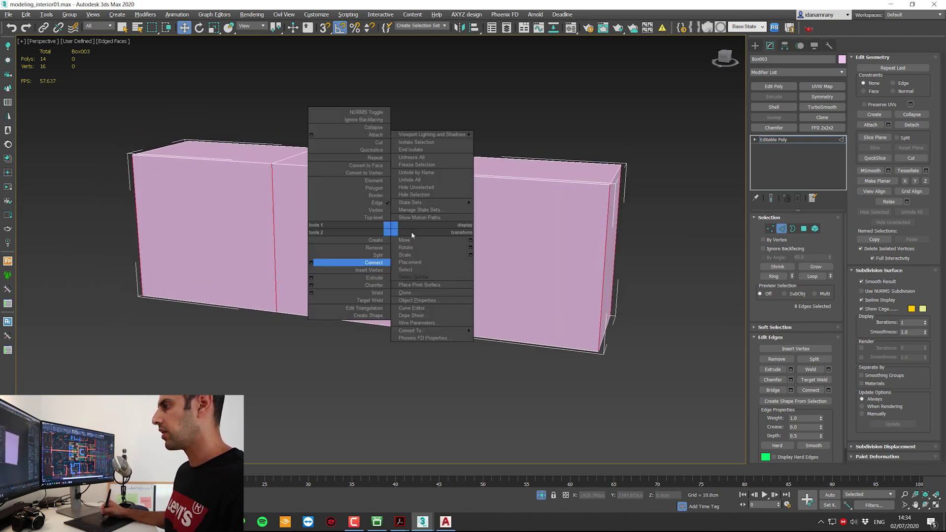
pyautogui.click(311, 263)
pyautogui.keyDown('alt'); pyautogui.moveTo(321, 264); pyautogui.dragTo(321, 245, button='middle'); pyautogui.keyUp('alt')
pyautogui.scroll(2, 391, 272)
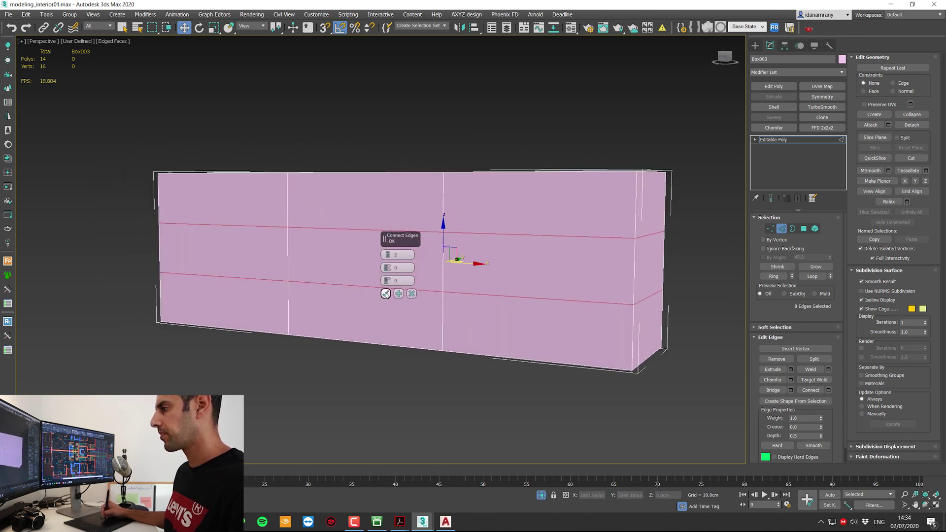
pyautogui.click(386, 295)
pyautogui.keyDown('alt'); pyautogui.moveTo(392, 292); pyautogui.dragTo(377, 327, button='middle'); pyautogui.keyUp('alt')
pyautogui.scroll(-2, 384, 320)
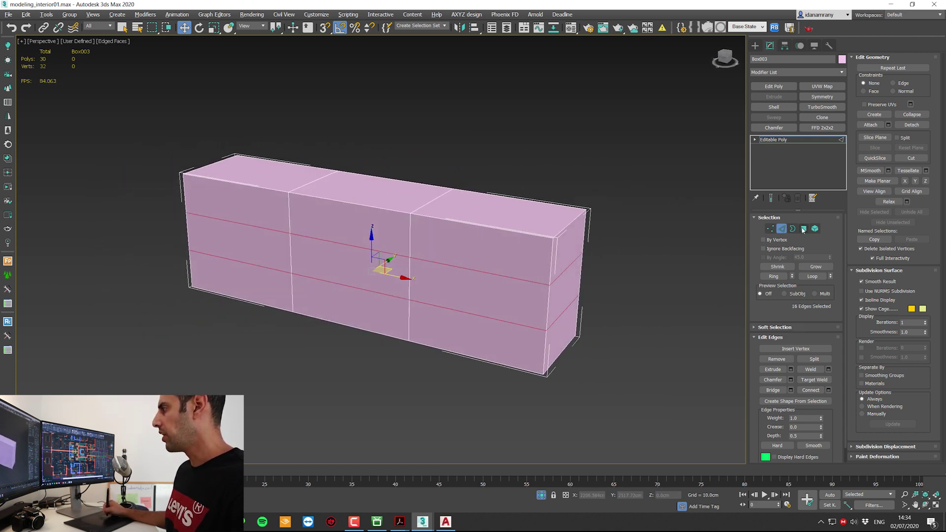
# - Select all polygons of the box's front face using By Angle at 45 with Ignore Backfacing enabled
pyautogui.click(803, 229)
pyautogui.scroll(2, 443, 249)
pyautogui.click(441, 260)
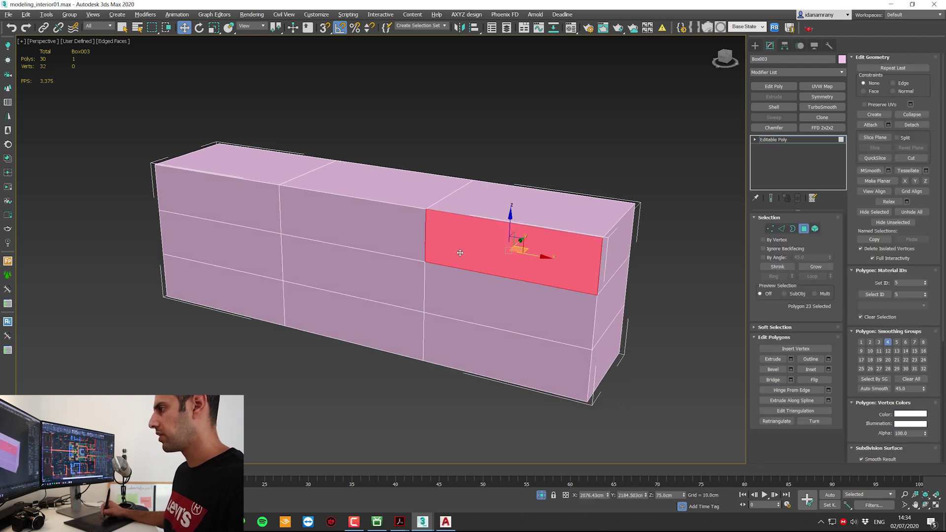
pyautogui.click(365, 241)
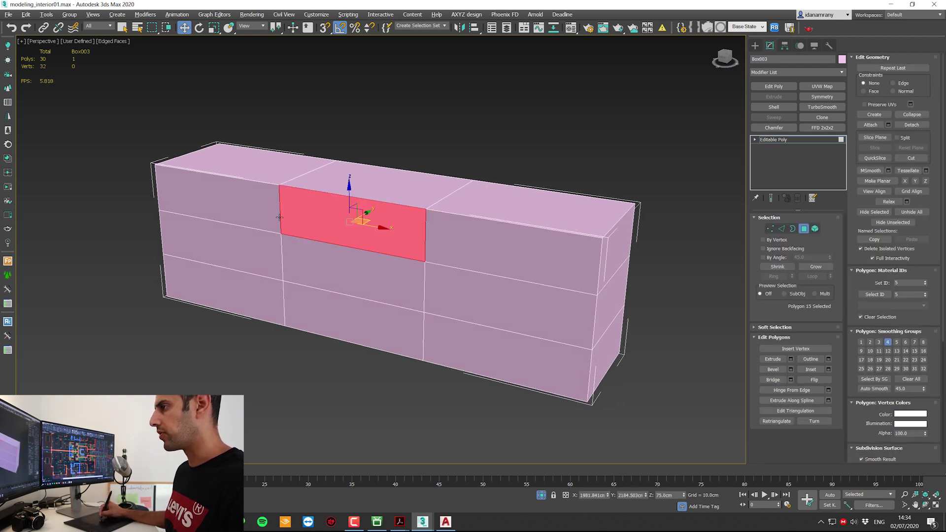
pyautogui.click(266, 215)
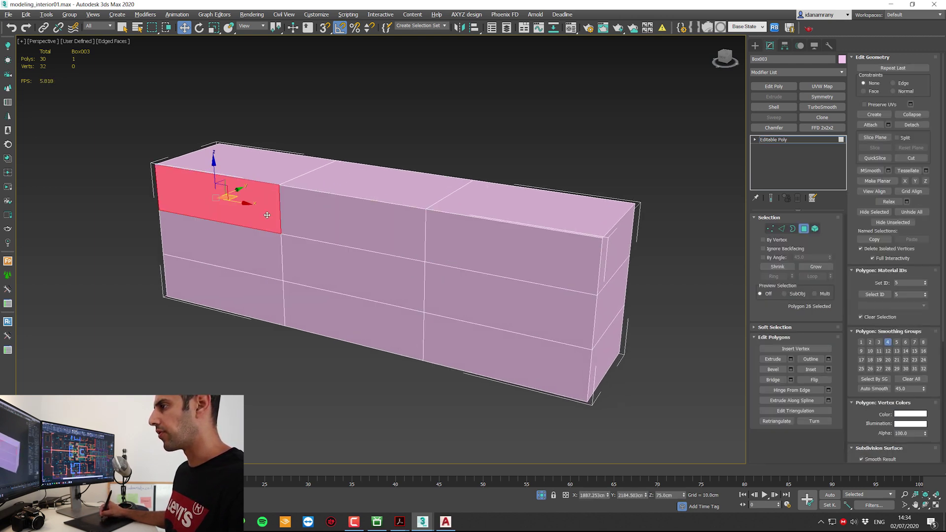
pyautogui.click(312, 218)
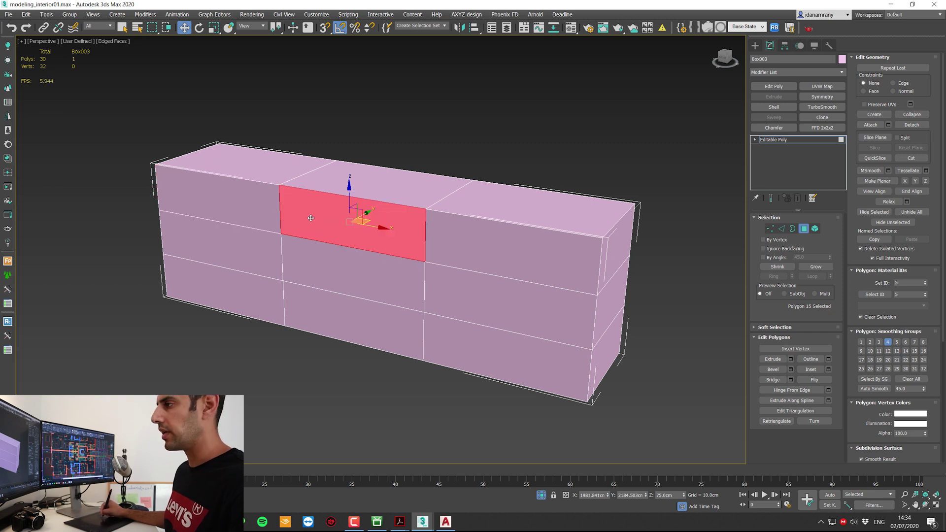
pyautogui.click(776, 258)
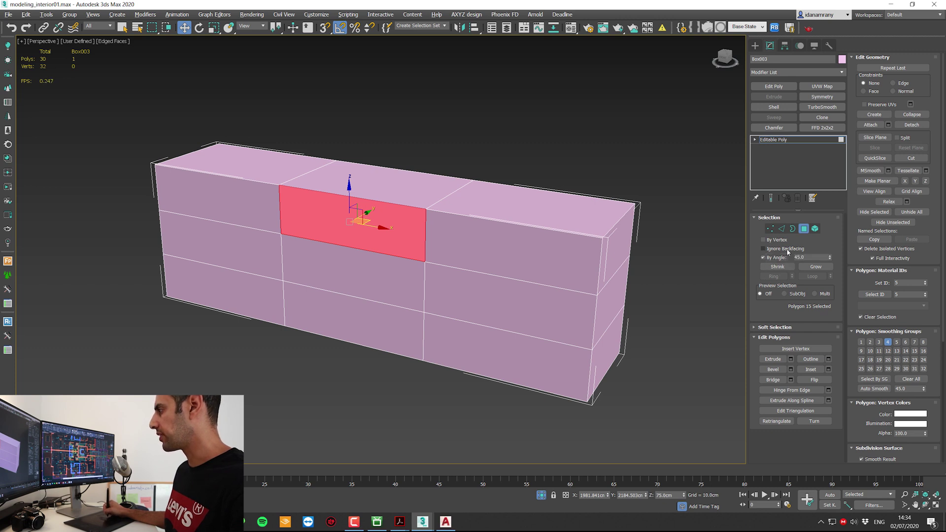
pyautogui.click(290, 288)
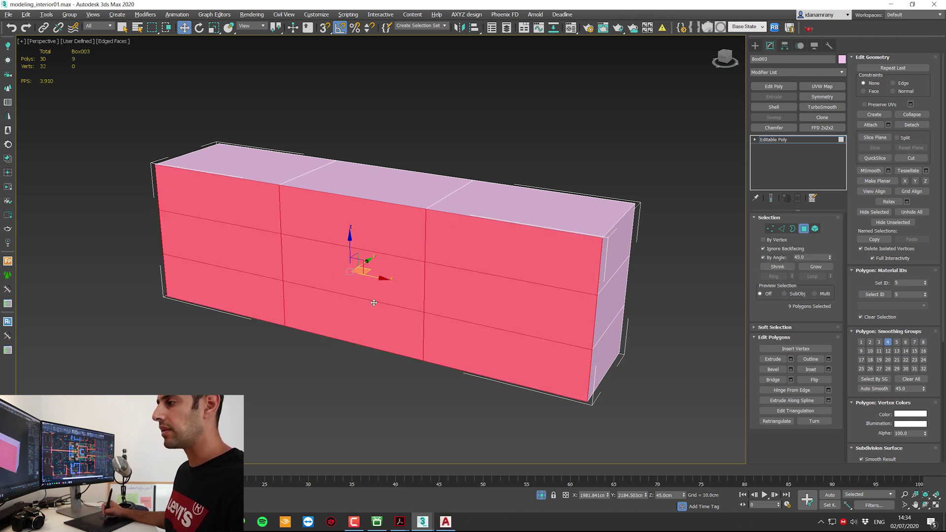
# - Inset the selected front polygons individually with the By Polygon option, using an amount of about 4.5 cm
pyautogui.scroll(3, 415, 244)
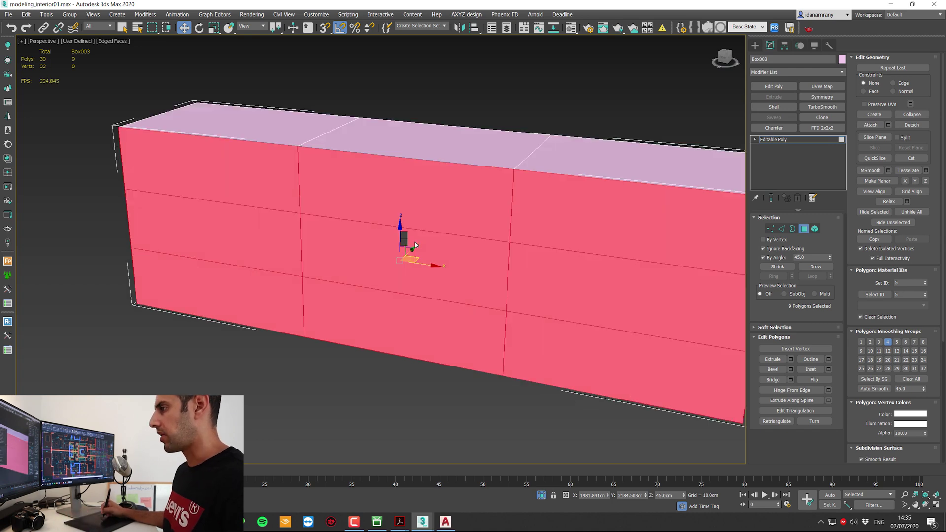
pyautogui.rightClick(407, 239)
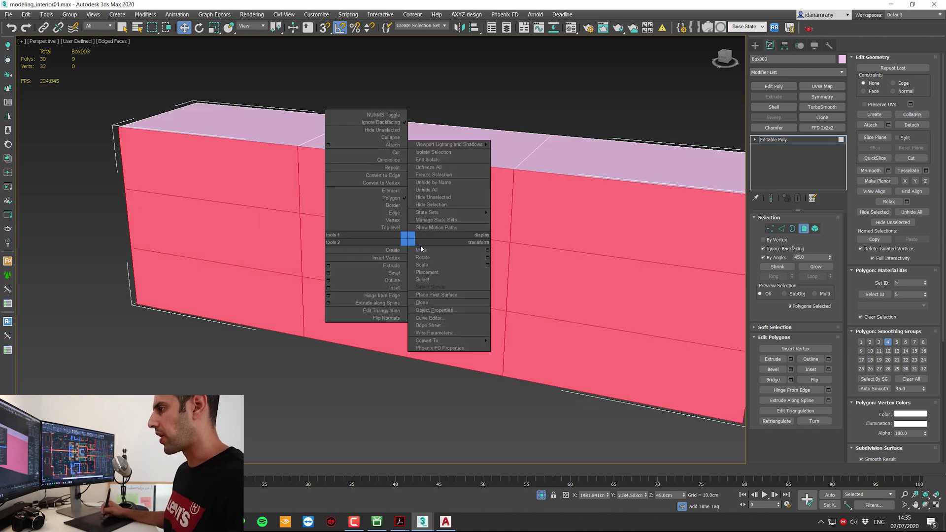
pyautogui.click(328, 289)
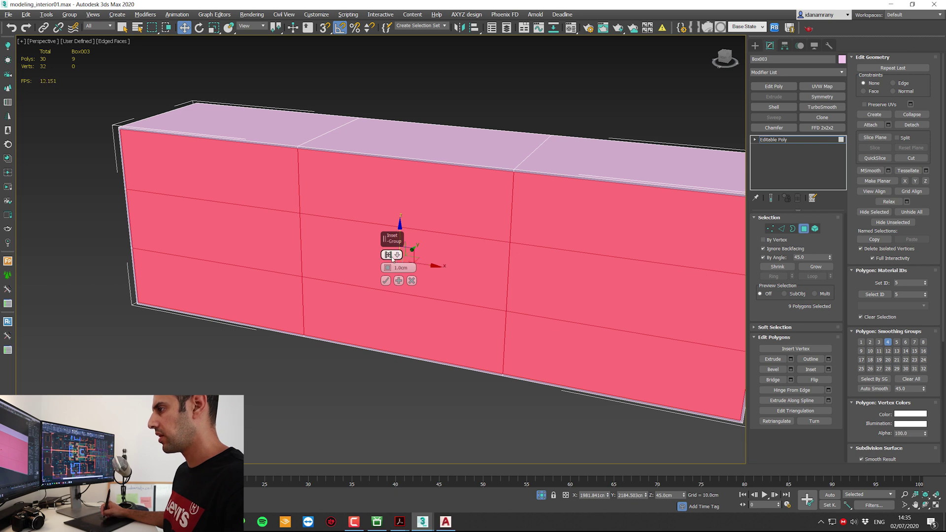
pyautogui.moveTo(387, 269)
pyautogui.mouseDown()
pyautogui.moveTo(382, 167)
pyautogui.moveTo(388, 251)
pyautogui.mouseUp()
pyautogui.click(395, 255)
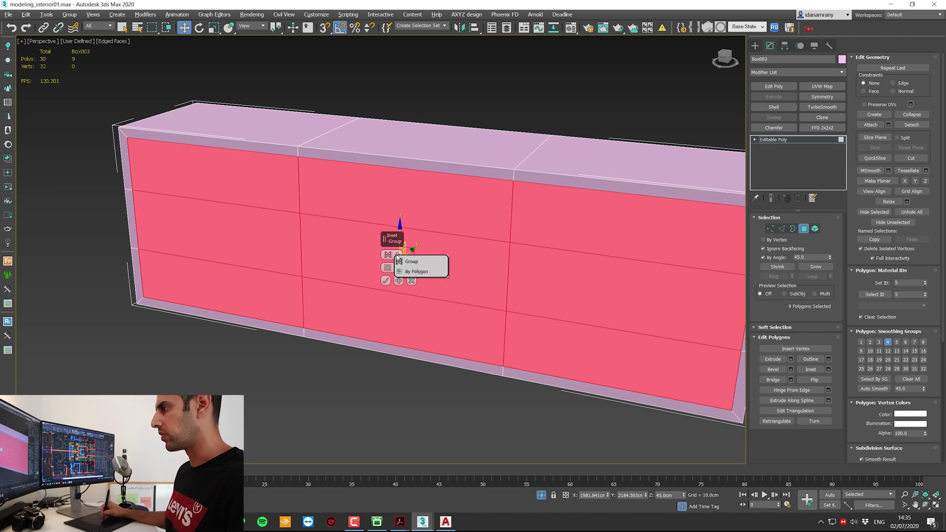
pyautogui.click(403, 265)
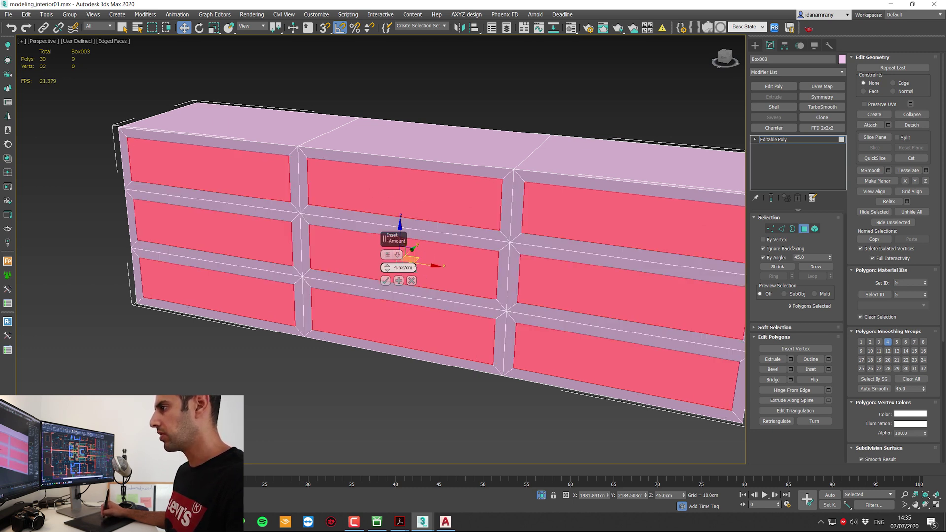
# - Reduce the inset amount of the front polygons to 0.4 cm
pyautogui.keyDown('alt'); pyautogui.moveTo(415, 269); pyautogui.dragTo(384, 264, button='middle'); pyautogui.keyUp('alt')
pyautogui.moveTo(387, 270); pyautogui.dragTo(388, 284)
pyautogui.scroll(3, 467, 243)
pyautogui.scroll(10, 466, 242)
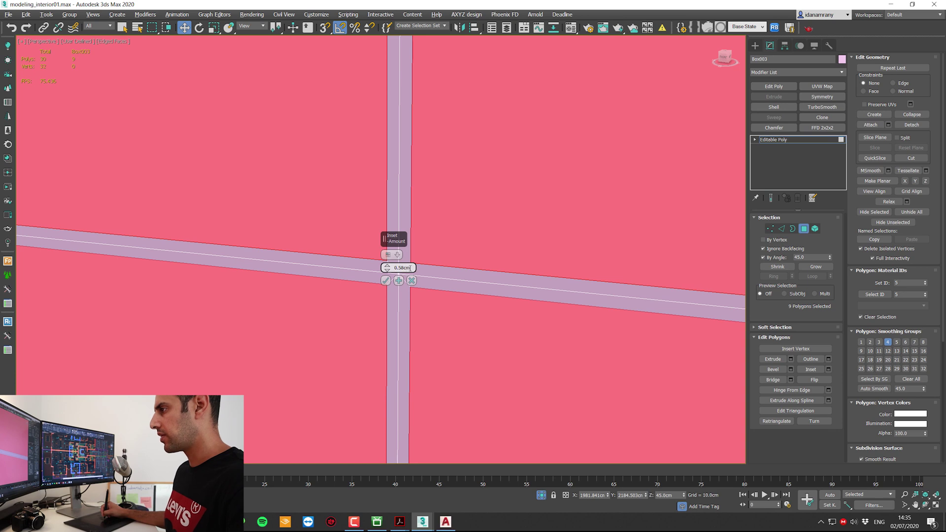
pyautogui.moveTo(410, 268); pyautogui.dragTo(388, 279)
pyautogui.scroll(-6, 412, 268)
pyautogui.scroll(3, 412, 269)
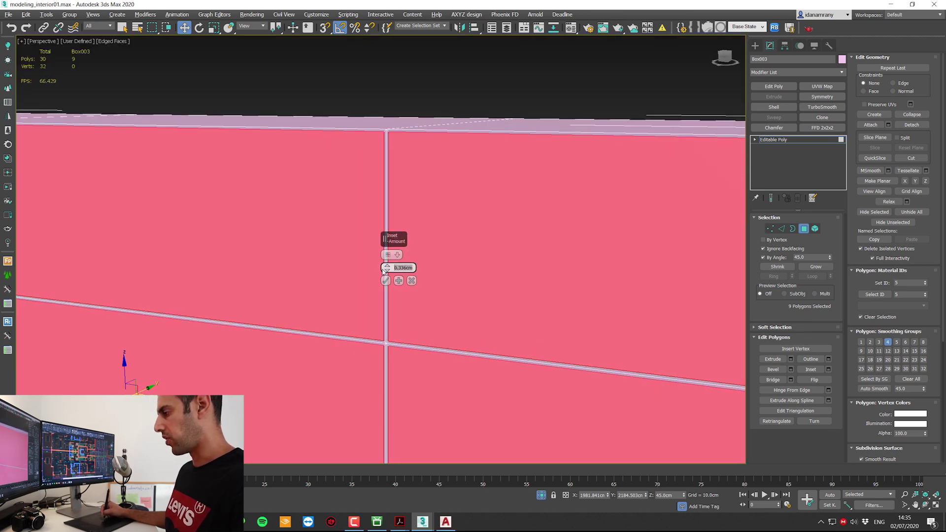
pyautogui.doubleClick(400, 266)
pyautogui.write('0.4')
pyautogui.press('Return')
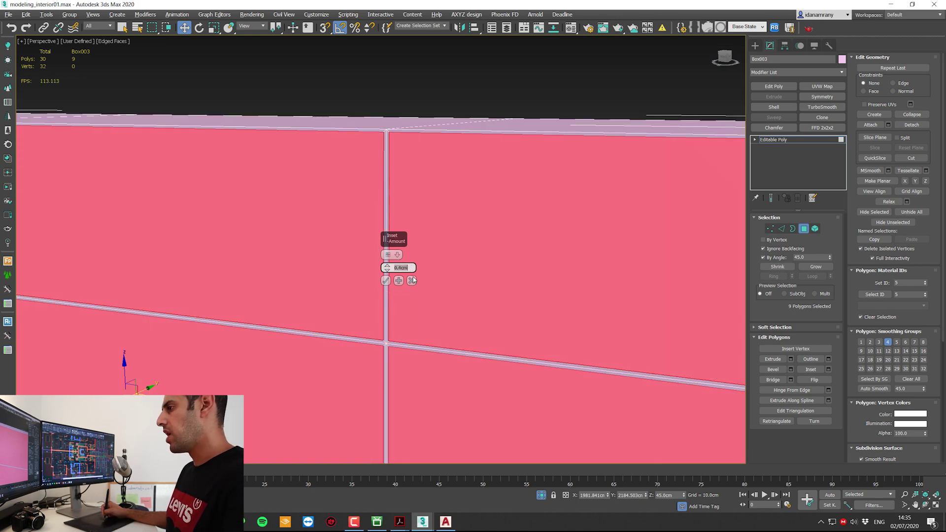
# - Set the inset amount to 0.5 cm and check the gap where the front panels meet
pyautogui.scroll(-6, 353, 327)
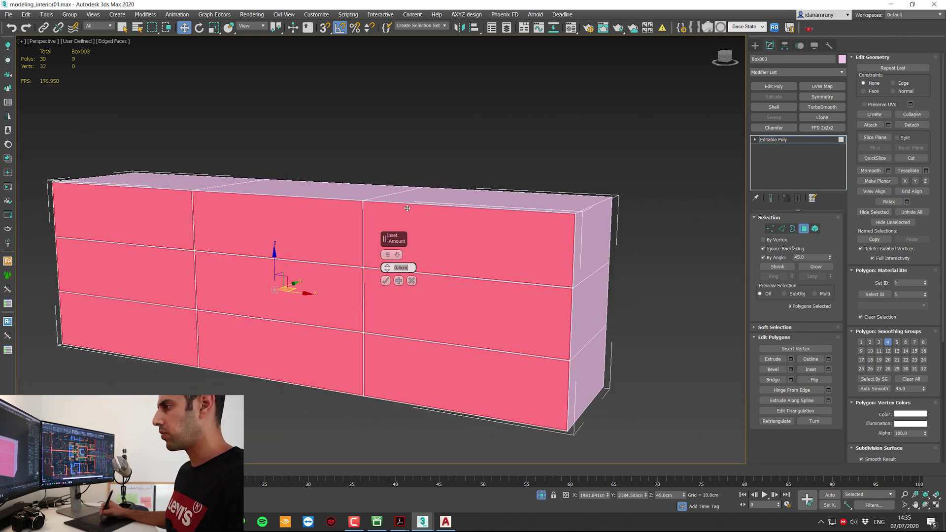
pyautogui.scroll(-2, 353, 328)
pyautogui.scroll(10, 354, 306)
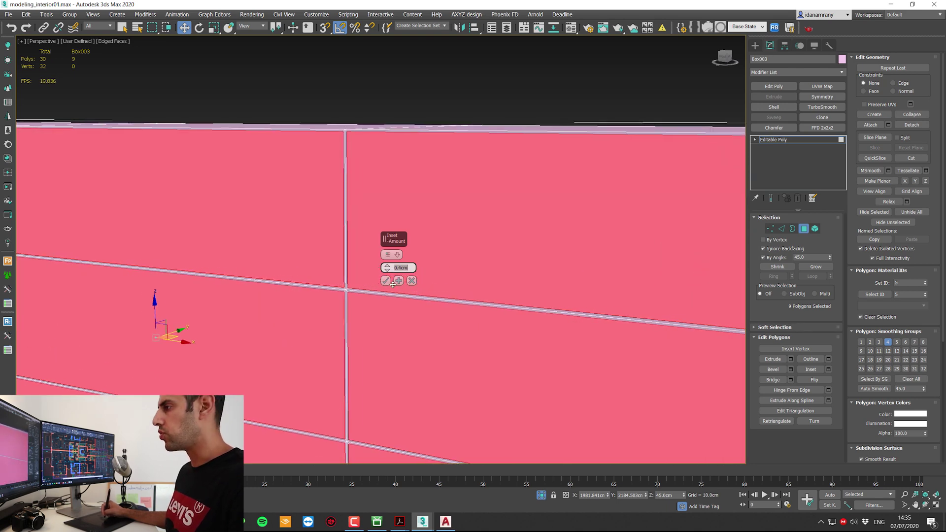
pyautogui.scroll(5, 389, 282)
pyautogui.scroll(-5, 409, 269)
pyautogui.write('.5')
pyautogui.press('Return')
pyautogui.scroll(6, 396, 269)
pyautogui.moveTo(379, 336); pyautogui.dragTo(310, 282, button='middle')
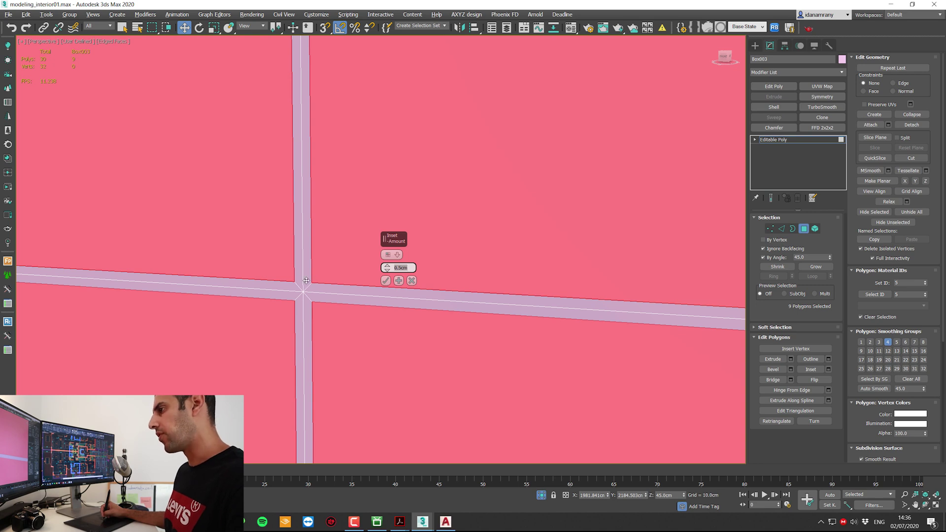
# - Apply the inset and detach the nine inset front polygons as a clone into a separate object
pyautogui.click(385, 280)
pyautogui.scroll(-10, 377, 268)
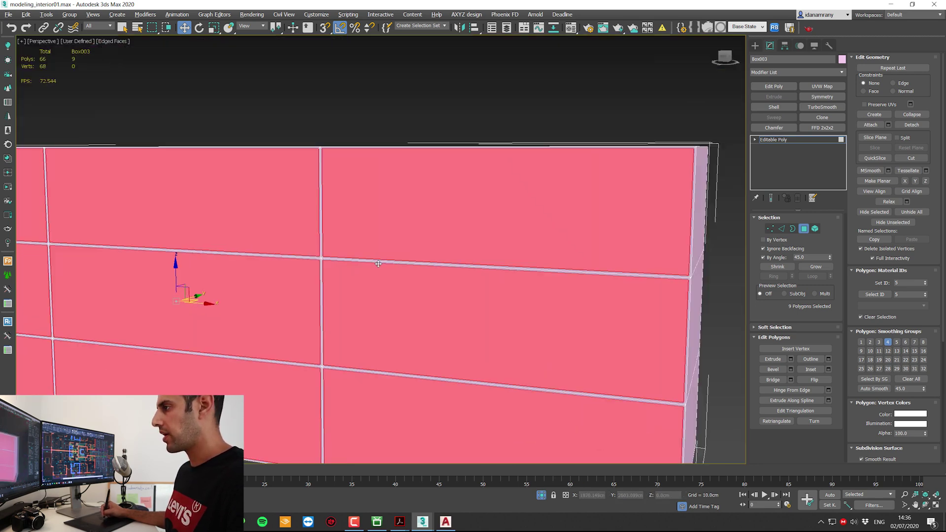
pyautogui.keyDown('alt'); pyautogui.moveTo(374, 257); pyautogui.dragTo(339, 261, button='middle'); pyautogui.keyUp('alt')
pyautogui.scroll(3, 340, 261)
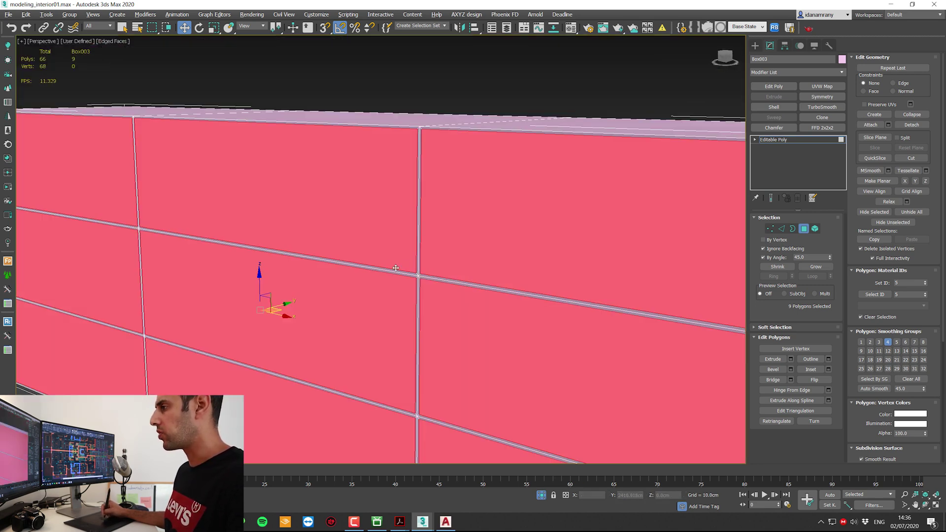
pyautogui.scroll(-2, 436, 250)
pyautogui.scroll(2, 436, 262)
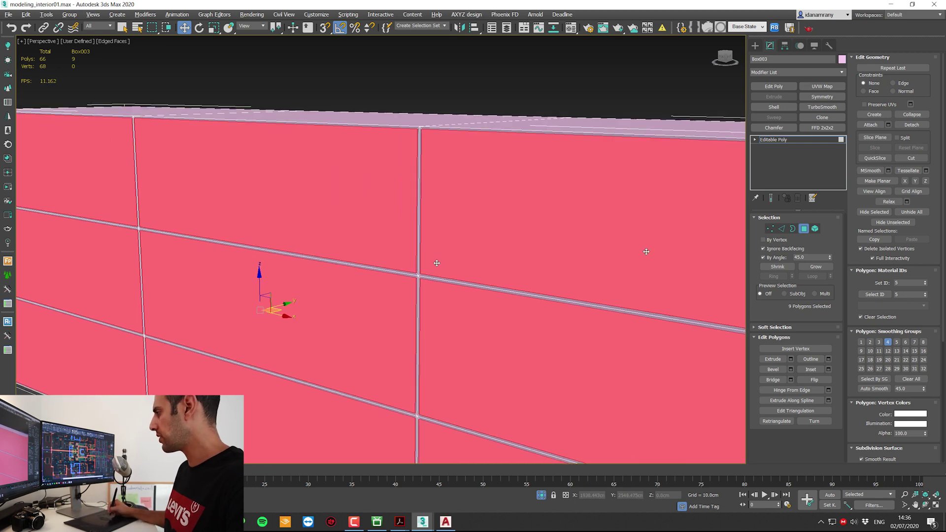
pyautogui.moveTo(848, 298); pyautogui.dragTo(844, 317)
pyautogui.click(911, 125)
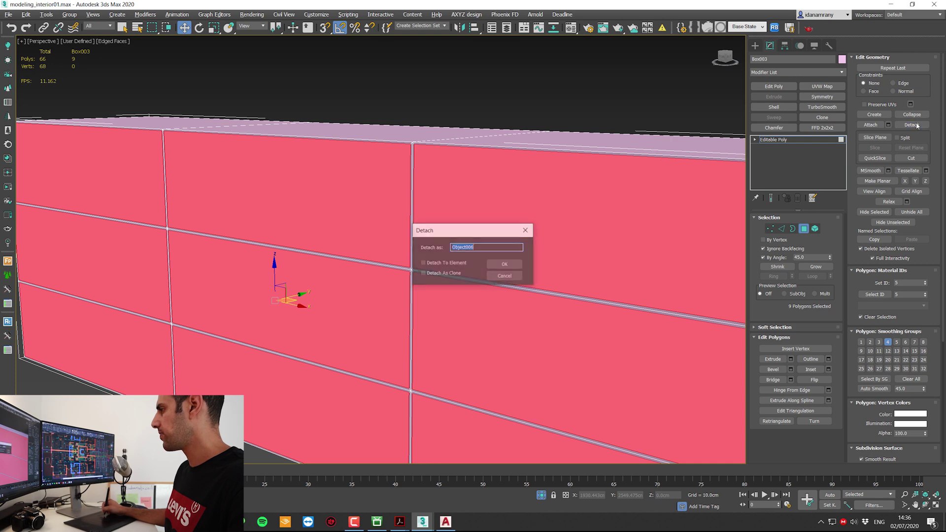
pyautogui.click(443, 274)
pyautogui.click(507, 266)
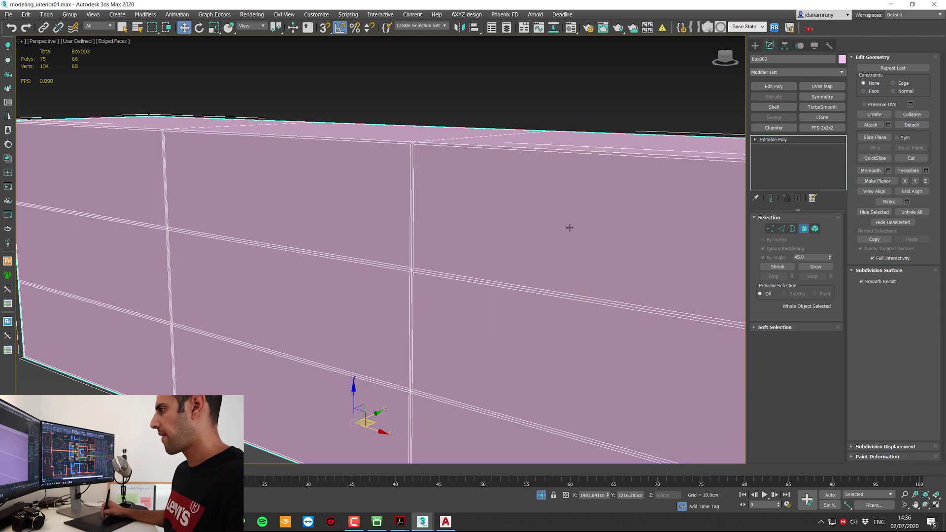
# - Leave polygon editing on the box and select the detached drawer-front object
pyautogui.press('4')
pyautogui.press('4')
pyautogui.click(530, 225)
pyautogui.keyDown('alt'); pyautogui.moveTo(529, 225); pyautogui.dragTo(398, 264, button='middle'); pyautogui.keyUp('alt')
pyautogui.scroll(3, 382, 308)
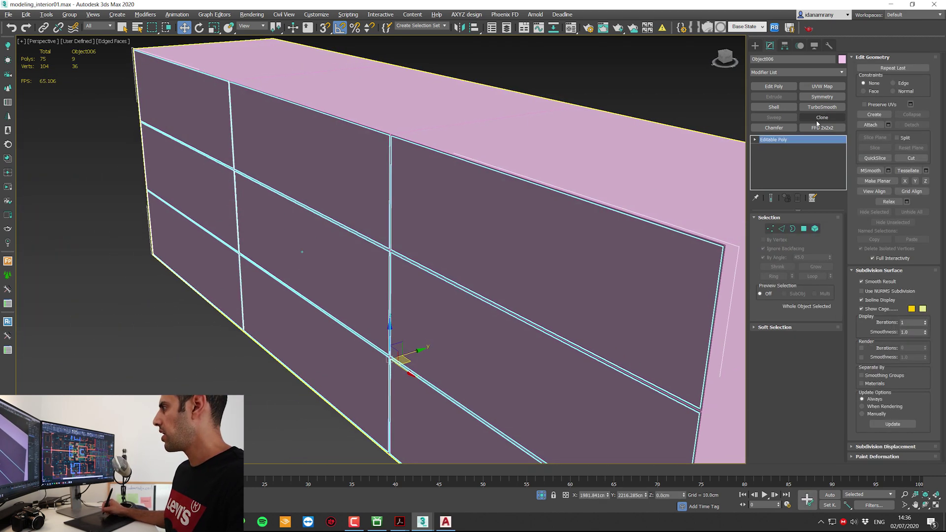
# - Add a Shell modifier to the detached drawer fronts with an outer amount of 2 cm
pyautogui.click(773, 107)
pyautogui.keyDown('alt'); pyautogui.moveTo(606, 197); pyautogui.dragTo(406, 273, button='middle'); pyautogui.keyUp('alt')
pyautogui.keyDown('alt'); pyautogui.moveTo(426, 236); pyautogui.dragTo(437, 235, button='middle'); pyautogui.keyUp('alt')
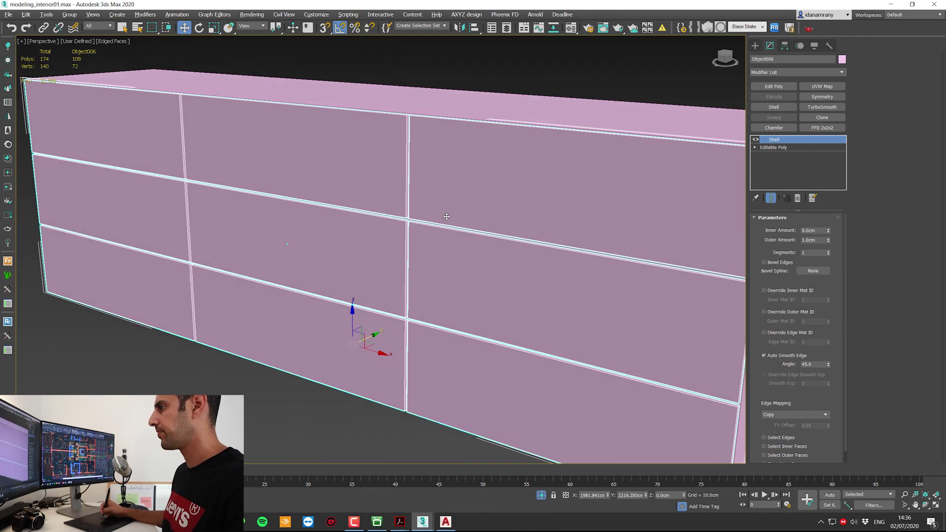
pyautogui.scroll(4, 446, 216)
pyautogui.scroll(-3, 445, 216)
pyautogui.keyDown('alt'); pyautogui.moveTo(446, 217); pyautogui.dragTo(399, 251, button='middle'); pyautogui.keyUp('alt')
pyautogui.click(822, 239)
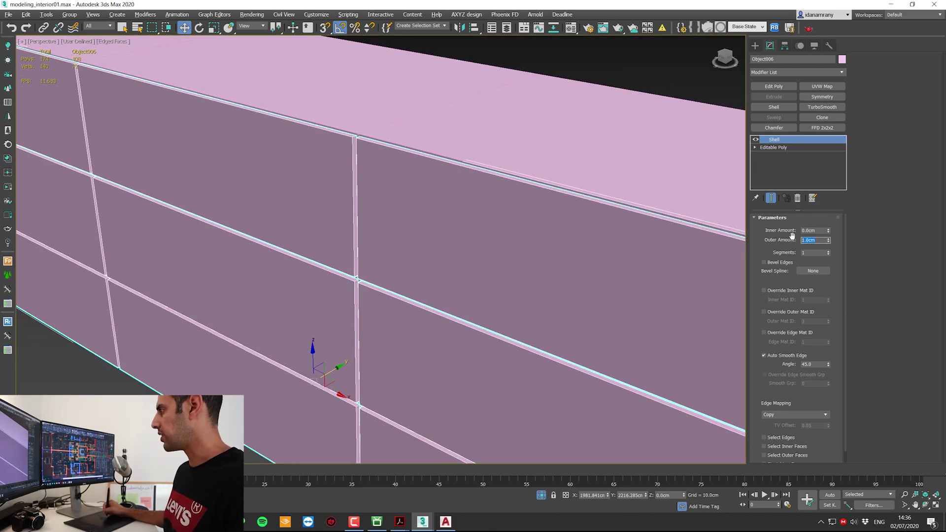
pyautogui.write('2')
pyautogui.press('Return')
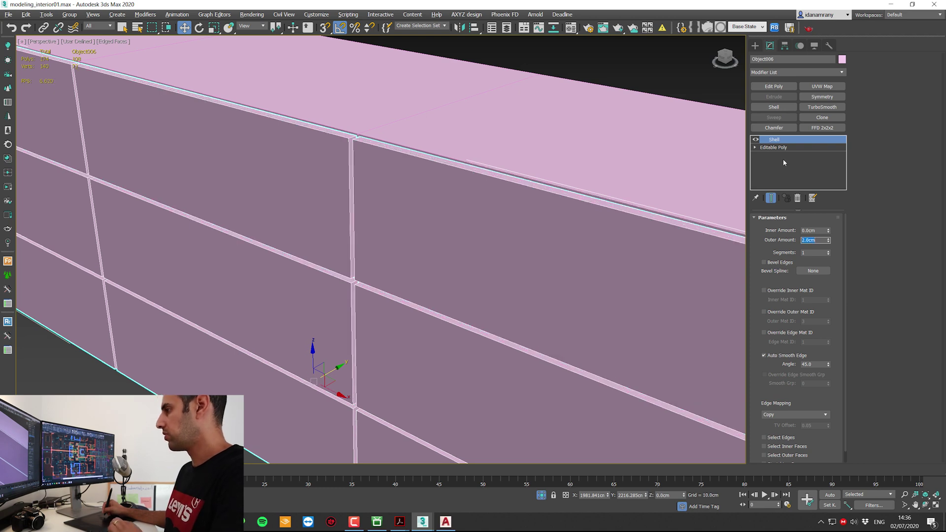
# - Add a Chamfer modifier above the Shell on the drawer fronts, with smoothing set to Smooth Chamfers Only
pyautogui.scroll(-5, 542, 207)
pyautogui.scroll(2, 522, 211)
pyautogui.scroll(5, 404, 246)
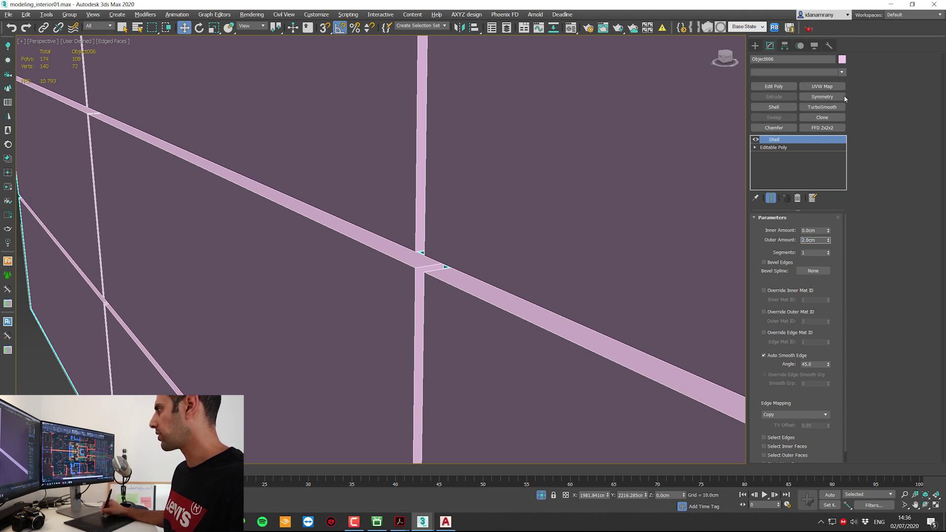
pyautogui.click(841, 72)
pyautogui.scroll(-5, 817, 163)
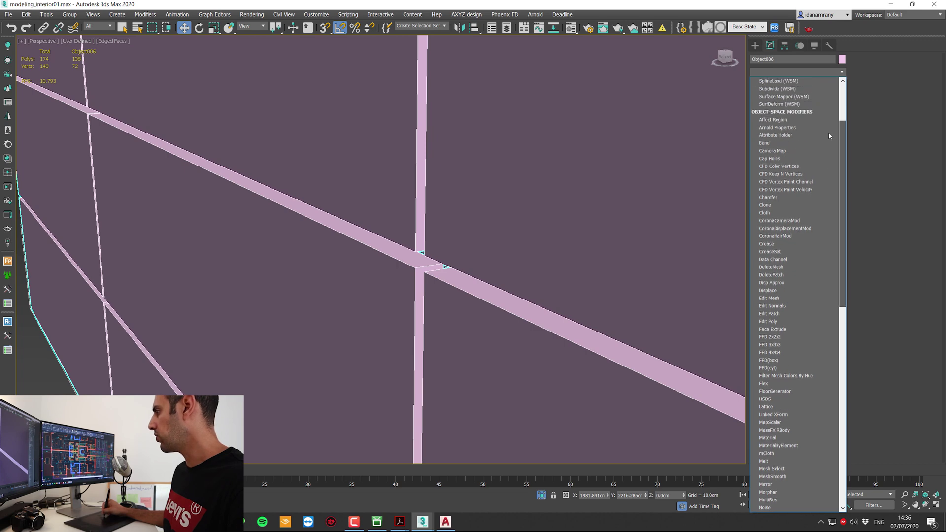
pyautogui.scroll(-3, 830, 143)
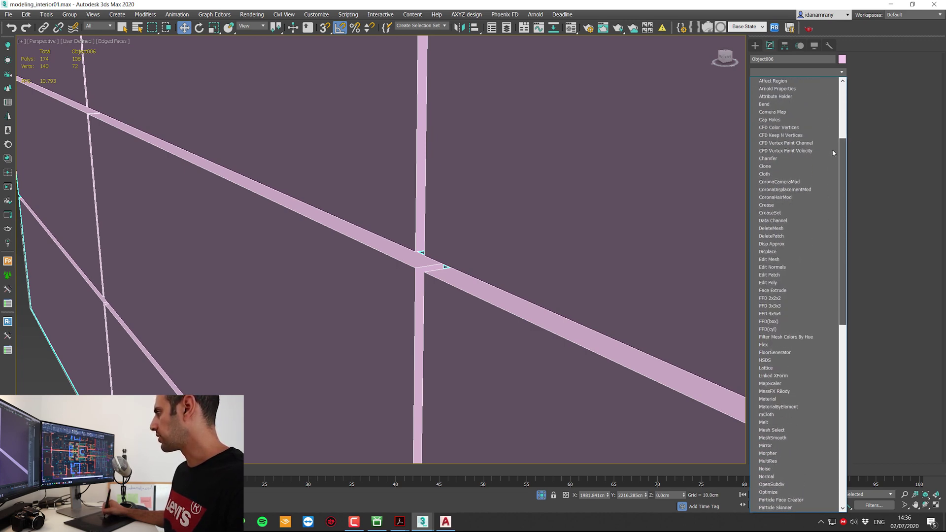
pyautogui.scroll(1, 831, 149)
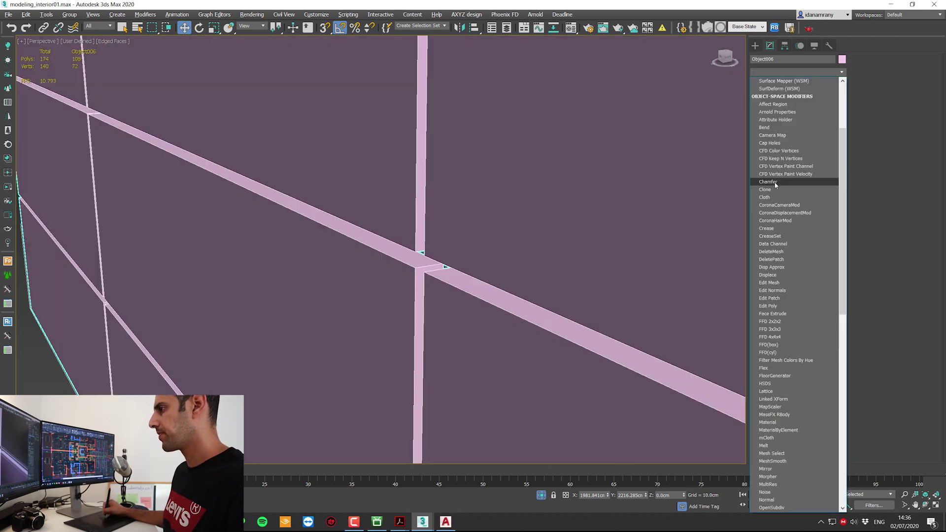
pyautogui.click(775, 182)
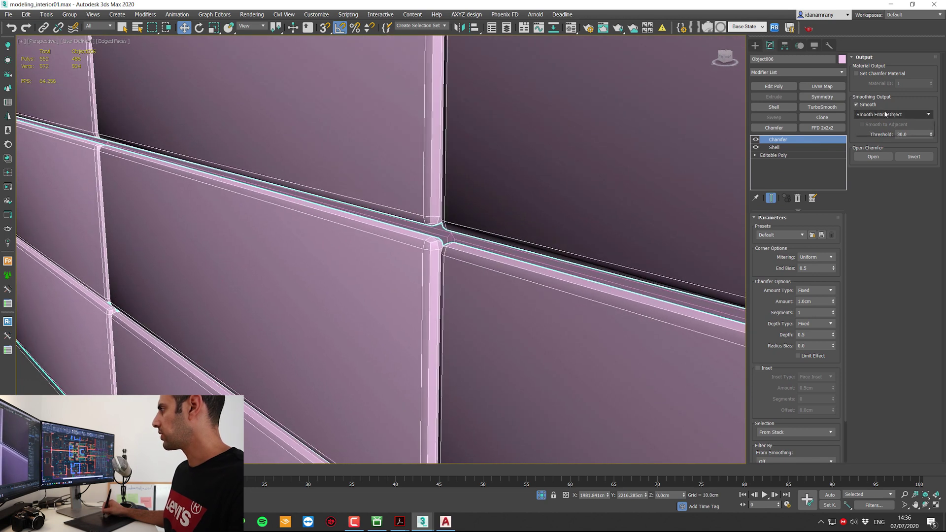
pyautogui.click(885, 114)
pyautogui.click(871, 131)
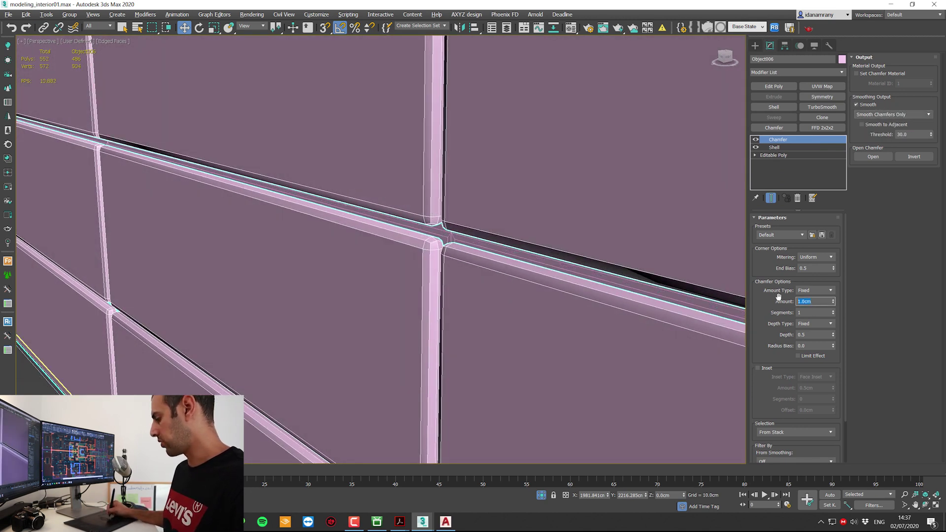
# - Set the drawer fronts' chamfer amount to 0.25 cm with 2 segments and turn off the viewport's edged-faces display
pyautogui.write('.2')
pyautogui.press('Return')
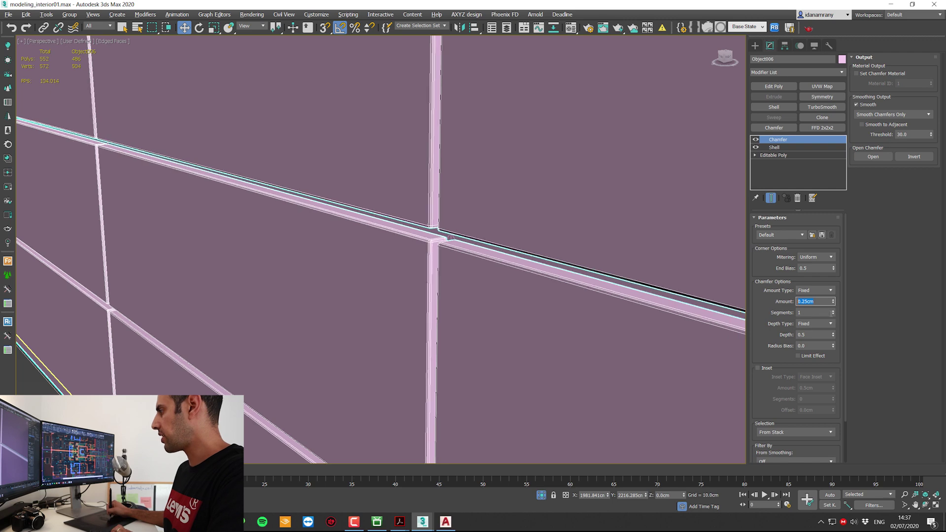
pyautogui.click(833, 310)
pyautogui.press('F4')
pyautogui.hotkey('alt', 'q')
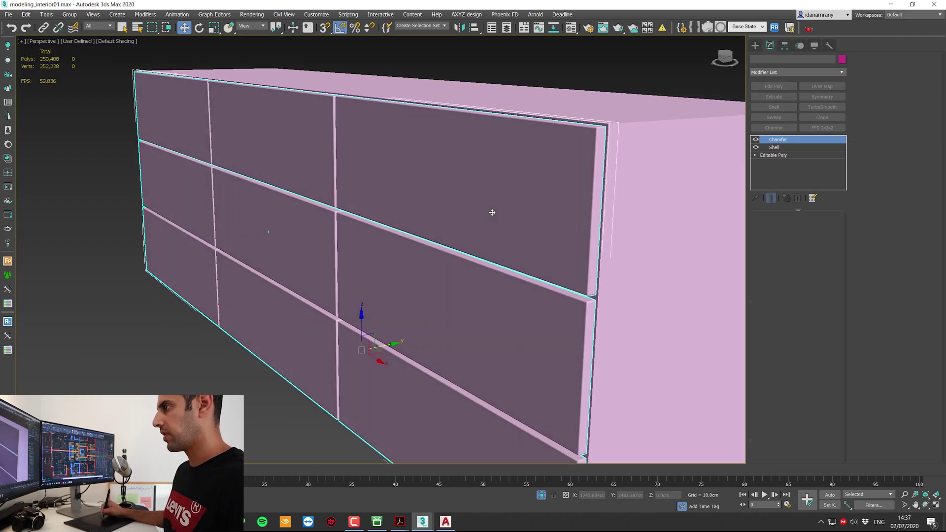
# - Examine the chamfered drawer-front edges and the gaps between them, both close up and across the whole cabinet front
pyautogui.scroll(8, 486, 220)
pyautogui.keyDown('alt'); pyautogui.moveTo(492, 211); pyautogui.dragTo(418, 204, button='middle'); pyautogui.keyUp('alt')
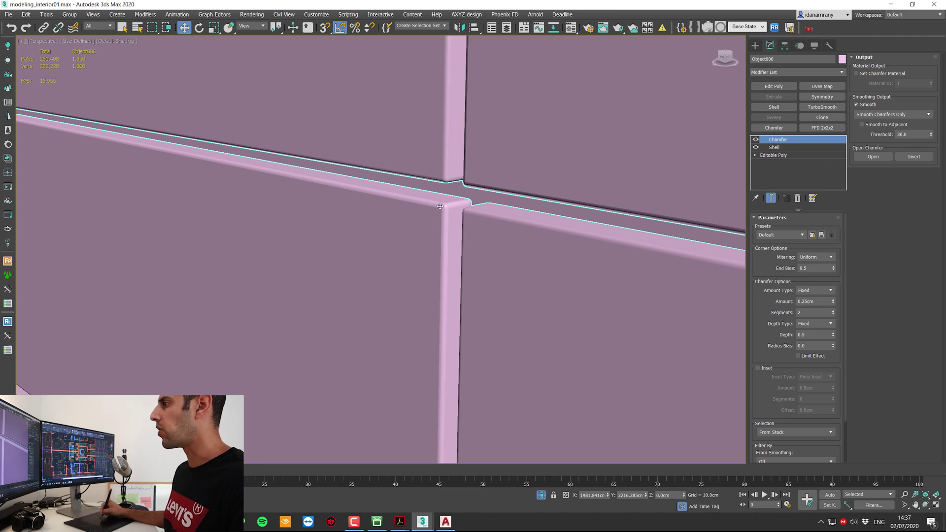
pyautogui.scroll(-6, 457, 236)
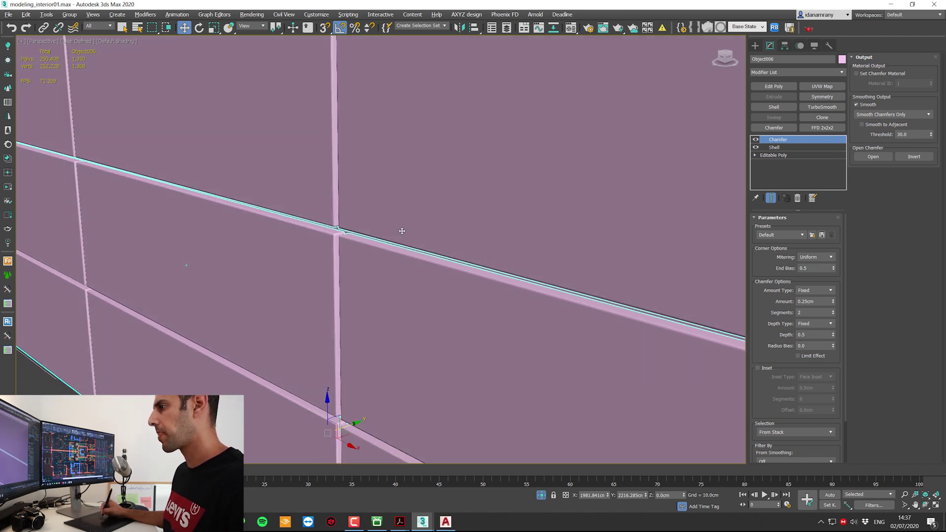
pyautogui.scroll(-6, 349, 227)
pyautogui.scroll(9, 487, 214)
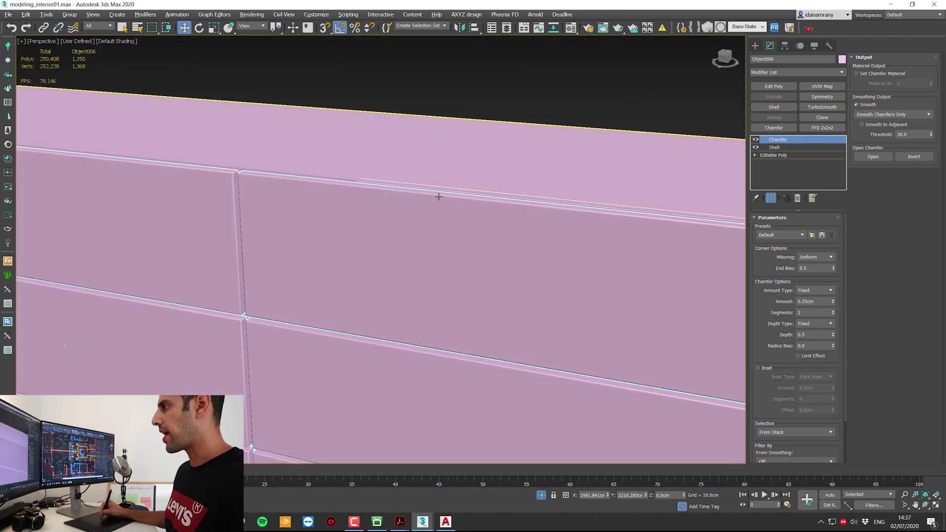
pyautogui.scroll(-5, 217, 213)
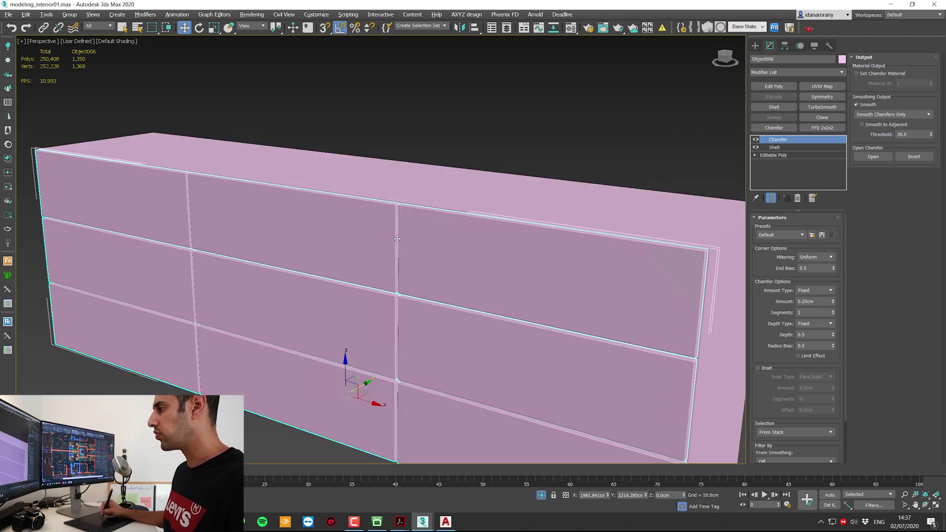
pyautogui.scroll(4, 329, 254)
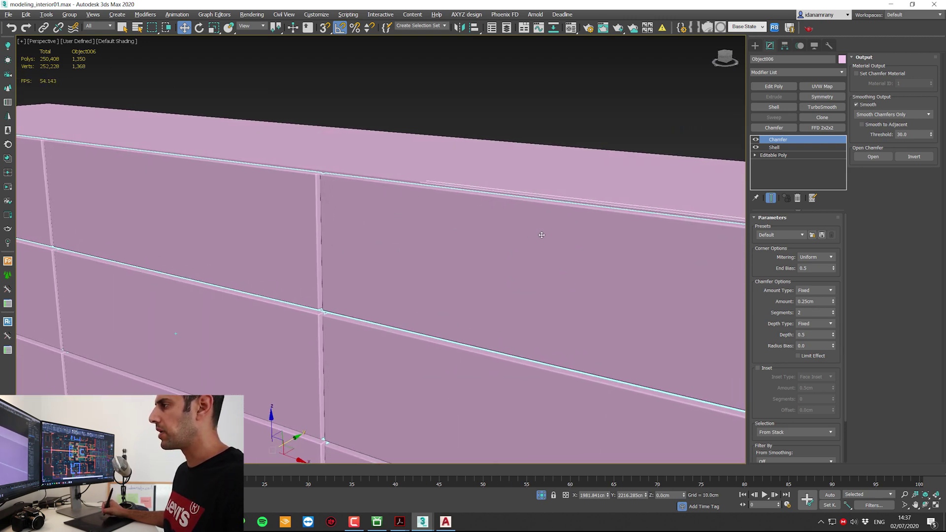
pyautogui.scroll(-1, 391, 220)
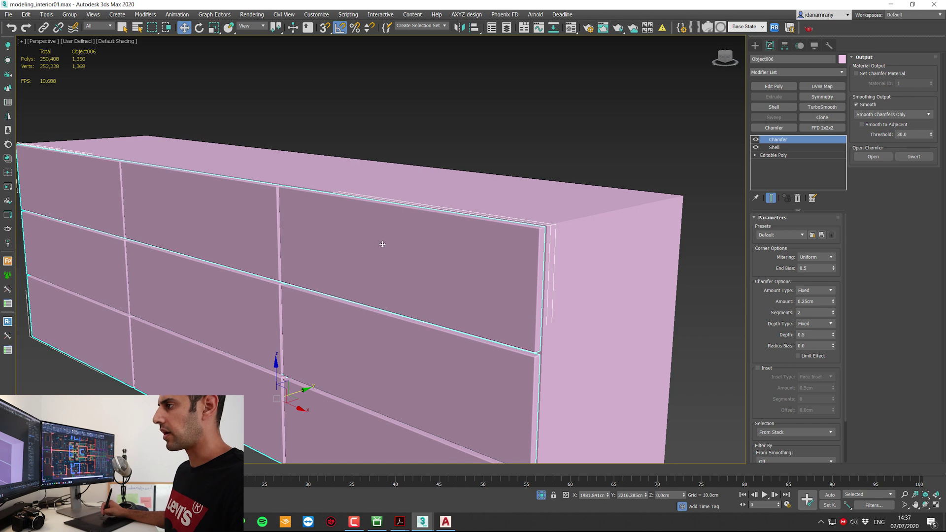
pyautogui.keyDown('alt'); pyautogui.moveTo(521, 247); pyautogui.dragTo(365, 264, button='middle'); pyautogui.keyUp('alt')
pyautogui.scroll(-3, 538, 199)
pyautogui.scroll(1, 365, 264)
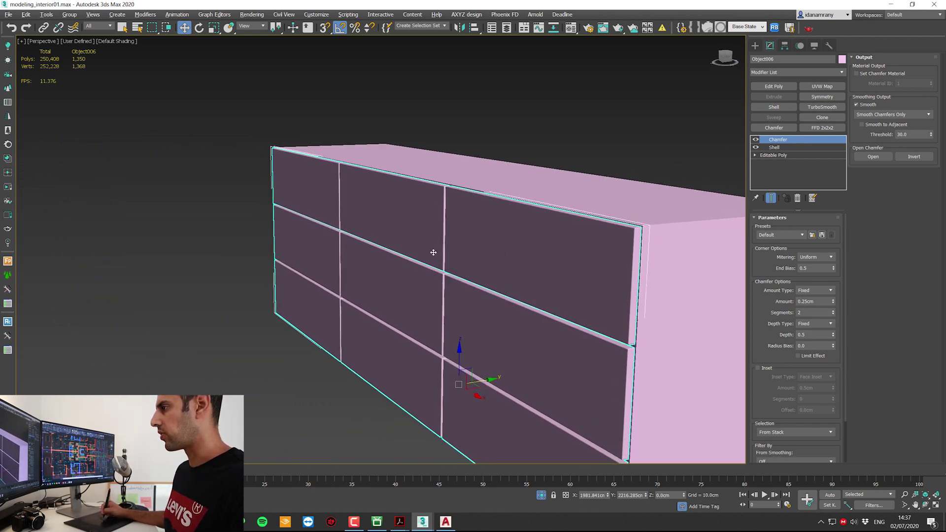
# - Create a plane covering the cabinet's top face, snapped to the face's opposite corners
pyautogui.rightClick(417, 253)
pyautogui.click(661, 146)
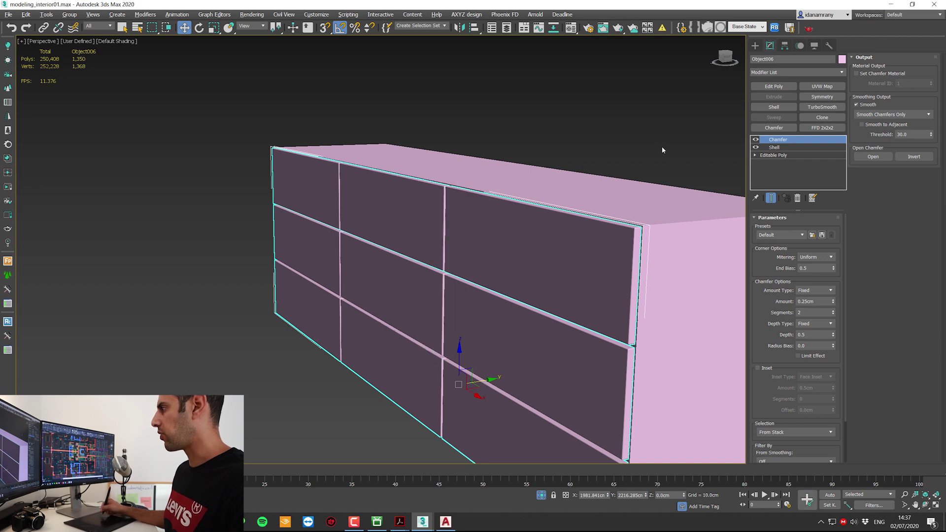
pyautogui.keyDown('alt'); pyautogui.moveTo(661, 146); pyautogui.dragTo(716, 140, button='middle'); pyautogui.keyUp('alt')
pyautogui.click(754, 45)
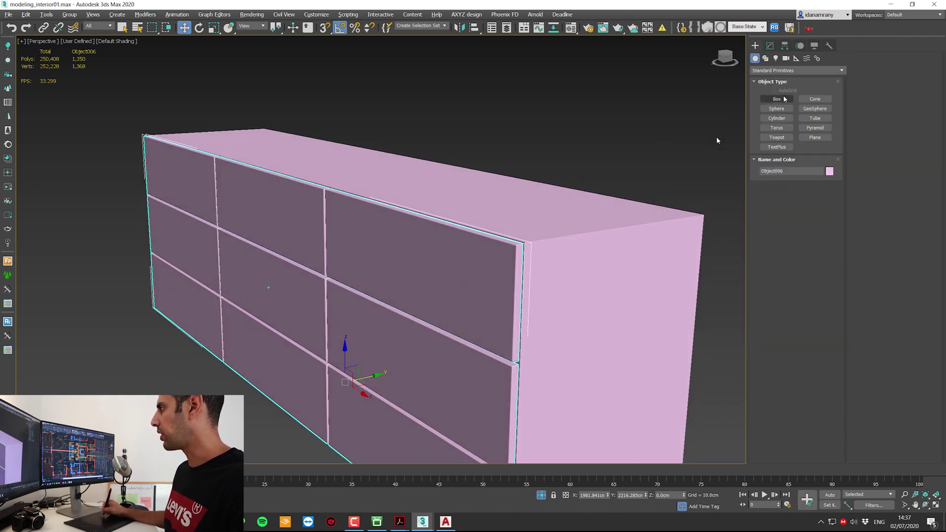
pyautogui.click(814, 138)
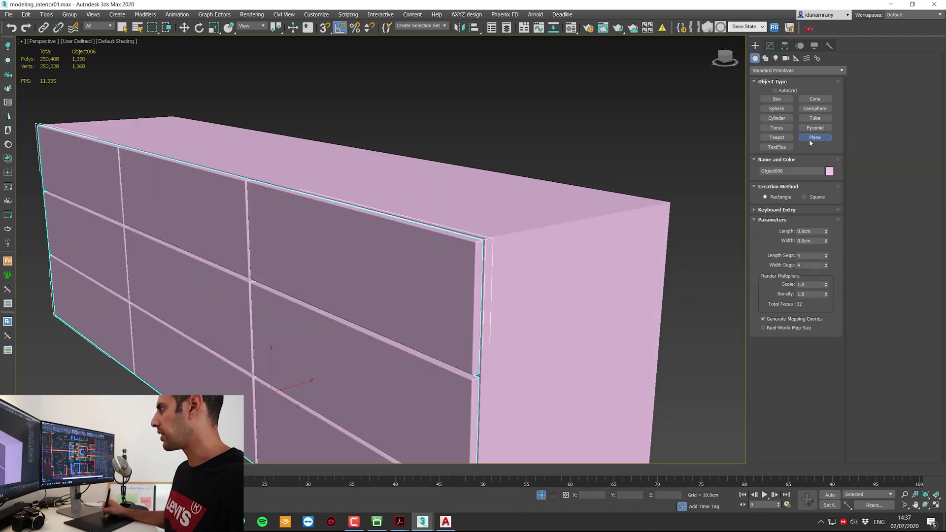
pyautogui.keyDown('alt'); pyautogui.moveTo(716, 144); pyautogui.dragTo(699, 190, button='middle'); pyautogui.keyUp('alt')
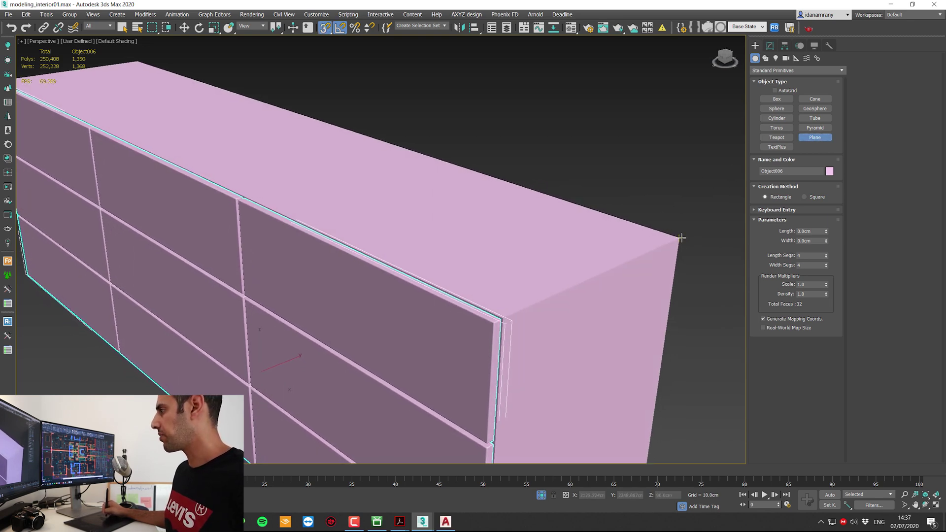
pyautogui.moveTo(679, 238)
pyautogui.mouseDown()
pyautogui.moveTo(628, 197)
pyautogui.moveTo(256, 143)
pyautogui.moveTo(248, 147)
pyautogui.moveTo(289, 190)
pyautogui.moveTo(271, 220)
pyautogui.mouseUp()
pyautogui.scroll(-1, 247, 148)
pyautogui.scroll(1, 256, 157)
pyautogui.keyDown('alt'); pyautogui.moveTo(352, 217); pyautogui.dragTo(433, 161, button='middle'); pyautogui.keyUp('alt')
pyautogui.press('w')
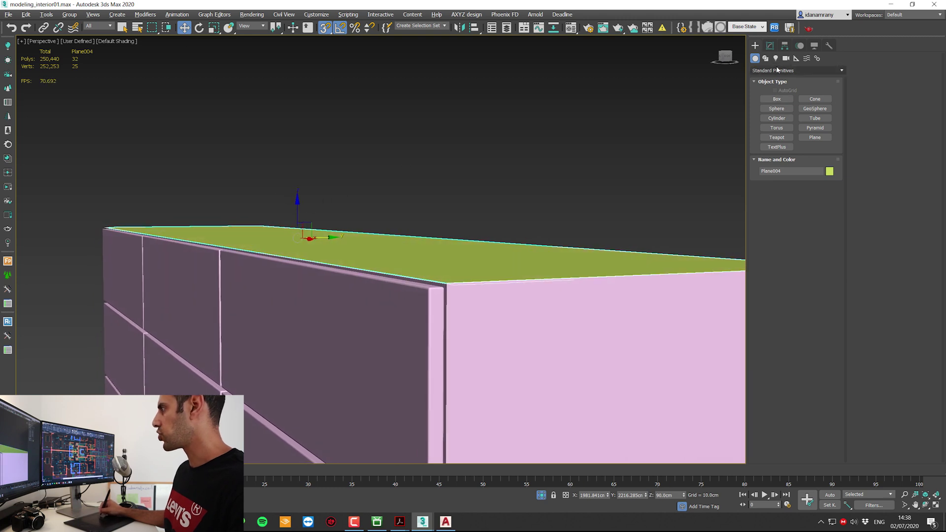
# - Add a Shell with a 2 cm outer amount to the top plane and raise it about 0.2 cm above the cabinet
pyautogui.click(769, 45)
pyautogui.click(774, 108)
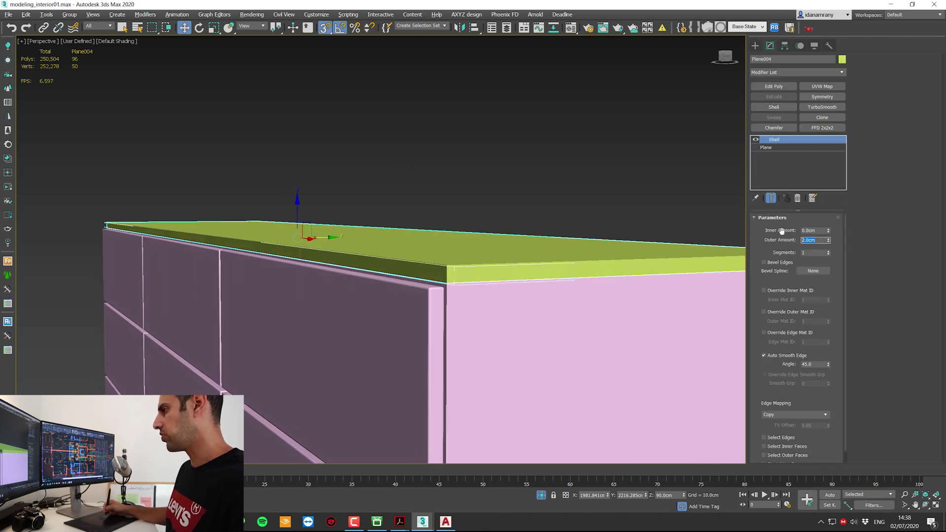
pyautogui.keyDown('alt'); pyautogui.moveTo(349, 186); pyautogui.dragTo(326, 215, button='middle'); pyautogui.keyUp('alt')
pyautogui.hotkey('shift', 'z')
pyautogui.write('s')
pyautogui.rightClick(369, 224)
pyautogui.click(378, 231)
pyautogui.moveTo(326, 215)
pyautogui.mouseDown()
pyautogui.moveTo(326, 203)
pyautogui.moveTo(326, 215)
pyautogui.mouseUp()
pyautogui.keyDown('alt'); pyautogui.moveTo(326, 216); pyautogui.dragTo(382, 261, button='middle'); pyautogui.keyUp('alt')
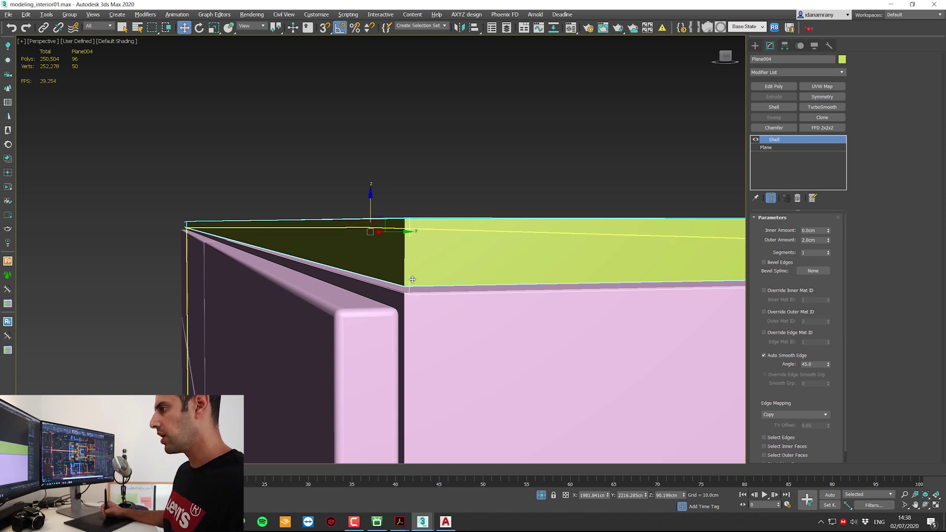
pyautogui.moveTo(408, 245)
pyautogui.keyDown('alt'); pyautogui.mouseDown(button='middle')
pyautogui.moveTo(411, 266)
pyautogui.moveTo(438, 259)
pyautogui.moveTo(409, 252)
pyautogui.mouseUp(button='middle'); pyautogui.keyUp('alt')
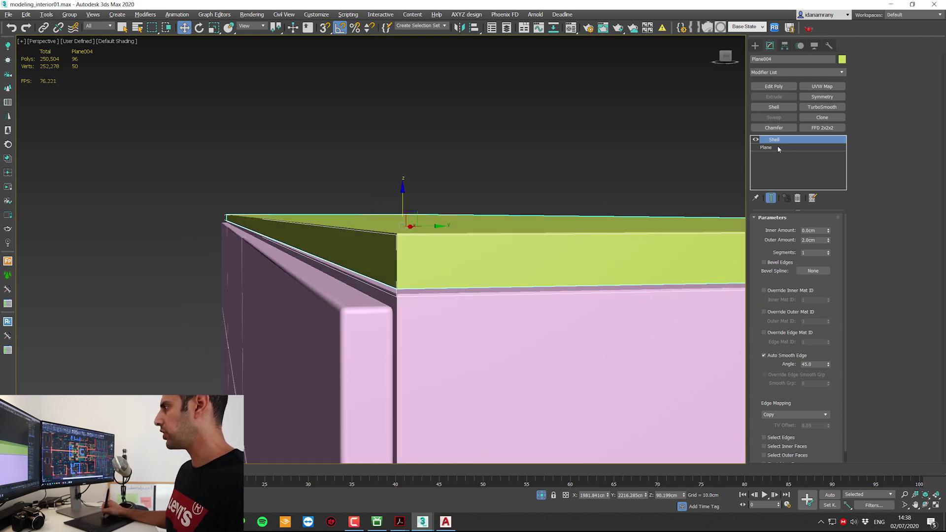
# - Insert an Edit Poly beneath the top panel's Shell and pull the plane's front border edges out to overhang the drawer fronts
pyautogui.click(776, 147)
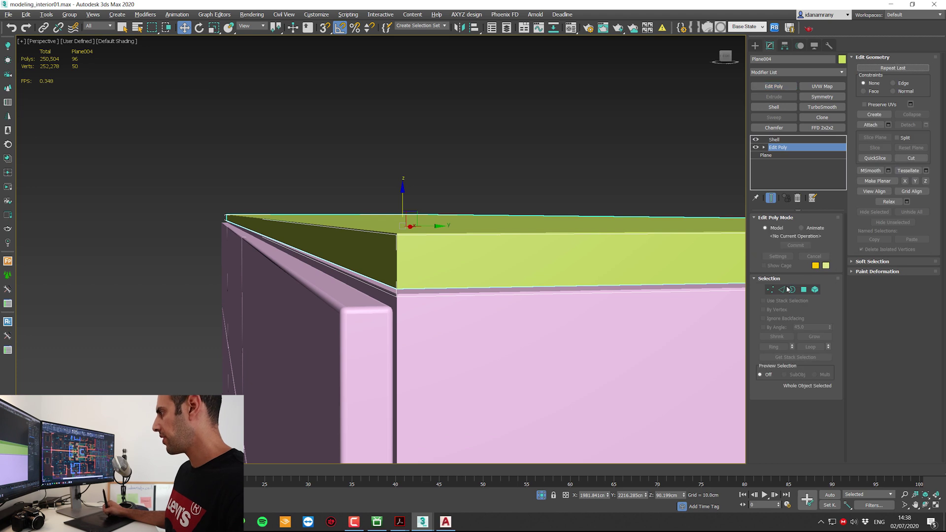
pyautogui.press('2')
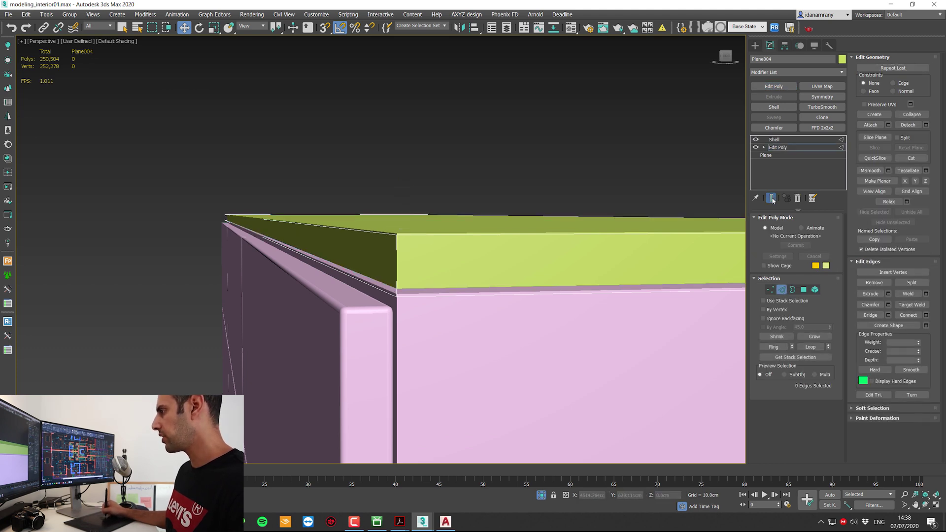
pyautogui.click(771, 199)
pyautogui.moveTo(372, 250); pyautogui.dragTo(362, 249)
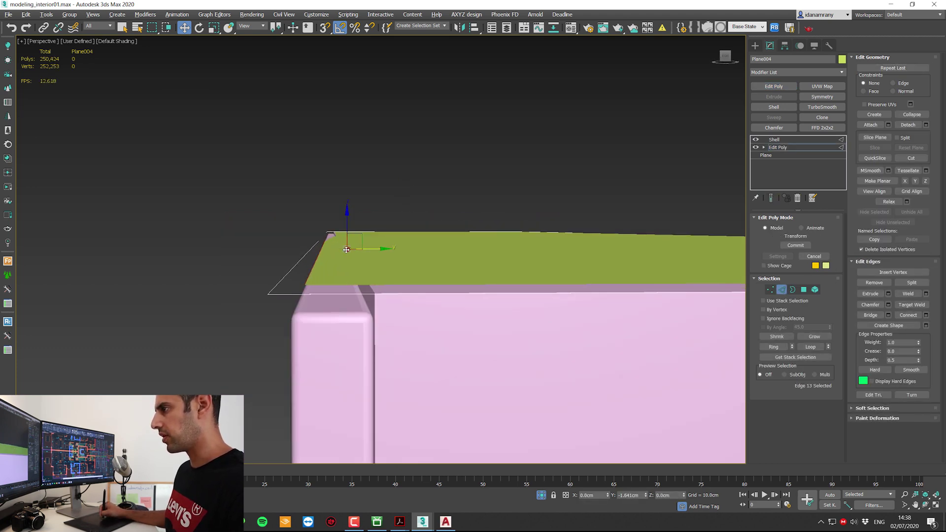
pyautogui.moveTo(341, 248)
pyautogui.mouseDown()
pyautogui.moveTo(359, 261)
pyautogui.moveTo(344, 248)
pyautogui.mouseUp()
pyautogui.doubleClick(363, 266)
pyautogui.keyDown('alt'); pyautogui.moveTo(363, 266); pyautogui.dragTo(335, 203, button='middle'); pyautogui.keyUp('alt')
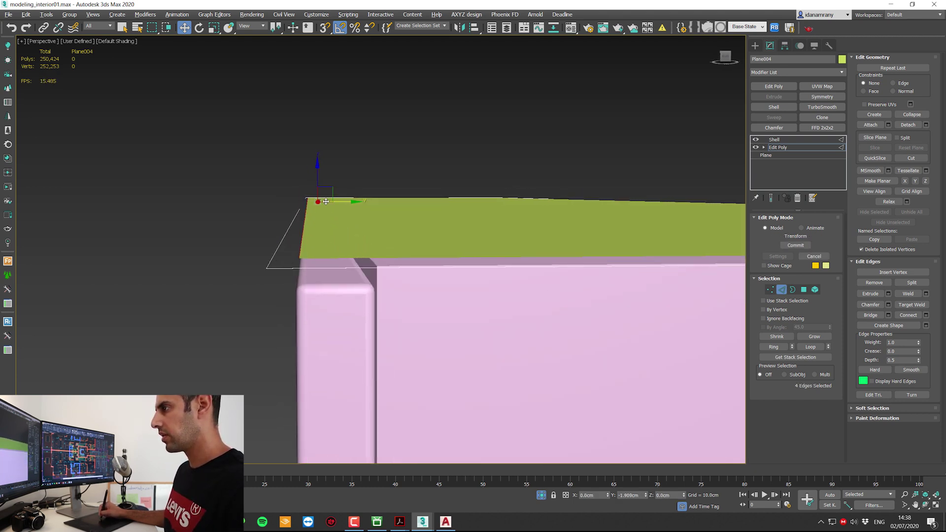
pyautogui.moveTo(326, 201); pyautogui.dragTo(332, 202)
pyautogui.moveTo(332, 202)
pyautogui.keyDown('alt'); pyautogui.mouseDown(button='middle')
pyautogui.moveTo(367, 204)
pyautogui.moveTo(347, 205)
pyautogui.mouseUp(button='middle'); pyautogui.keyUp('alt')
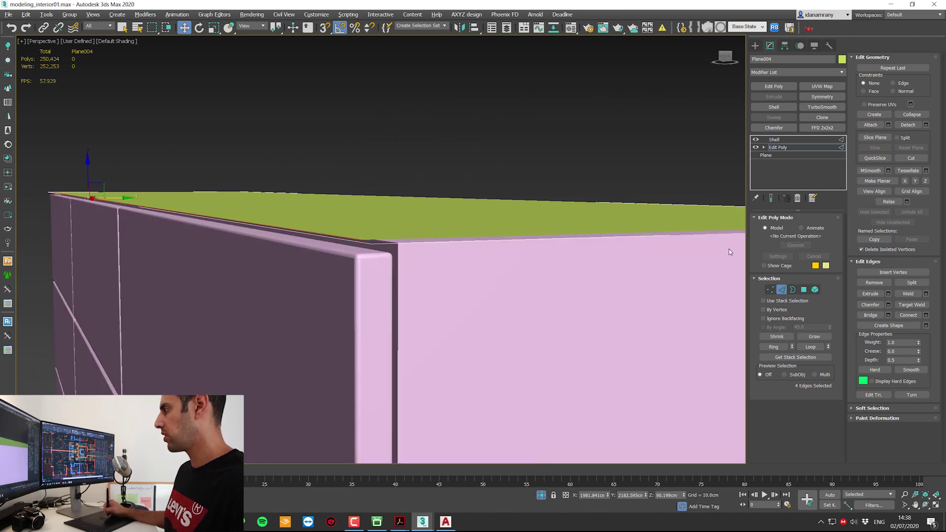
pyautogui.moveTo(731, 250)
pyautogui.keyDown('alt'); pyautogui.mouseDown(button='middle')
pyautogui.moveTo(706, 249)
pyautogui.moveTo(717, 248)
pyautogui.mouseUp(button='middle'); pyautogui.keyUp('alt')
pyautogui.click(793, 146)
pyautogui.click(784, 140)
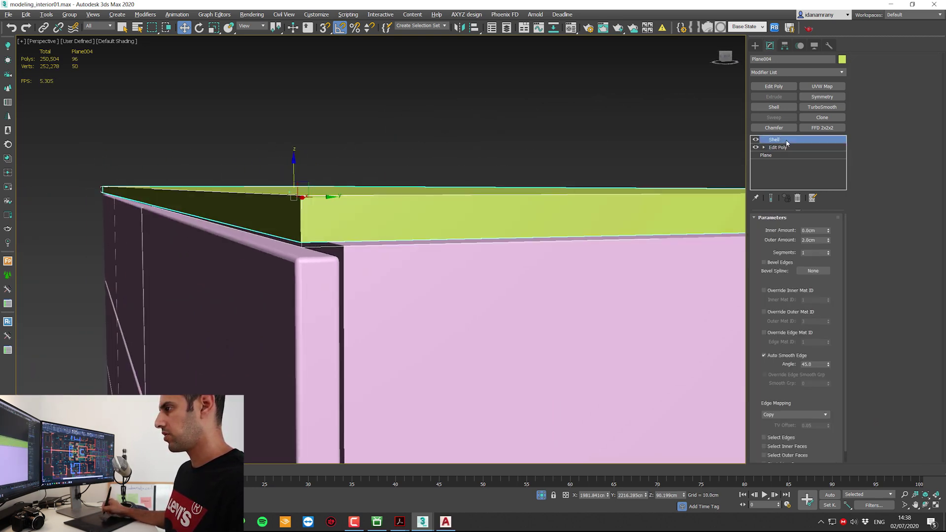
# - Copy the Chamfer modifier from the drawer fronts and paste it above the Shell on the cabinet's top panel
pyautogui.keyDown('alt'); pyautogui.moveTo(290, 289); pyautogui.dragTo(339, 255, button='middle'); pyautogui.keyUp('alt')
pyautogui.click(340, 254)
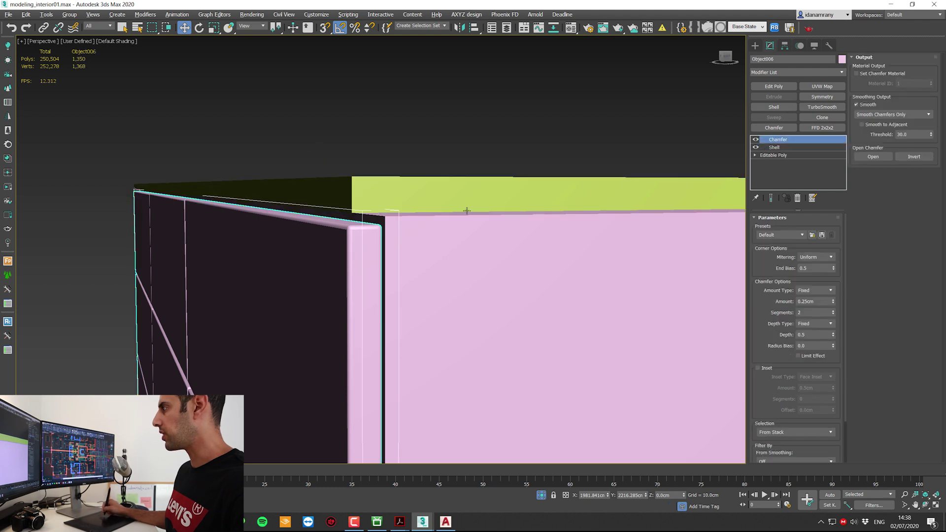
pyautogui.rightClick(791, 143)
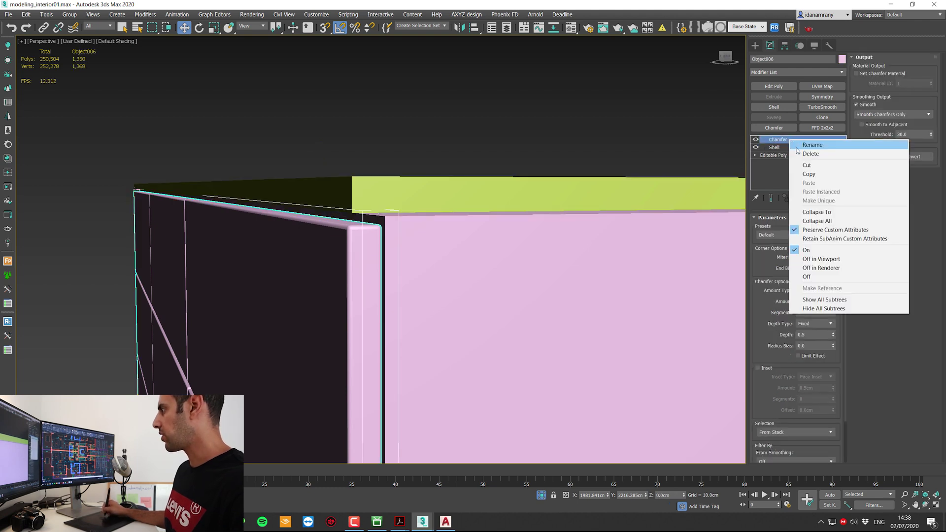
pyautogui.click(818, 173)
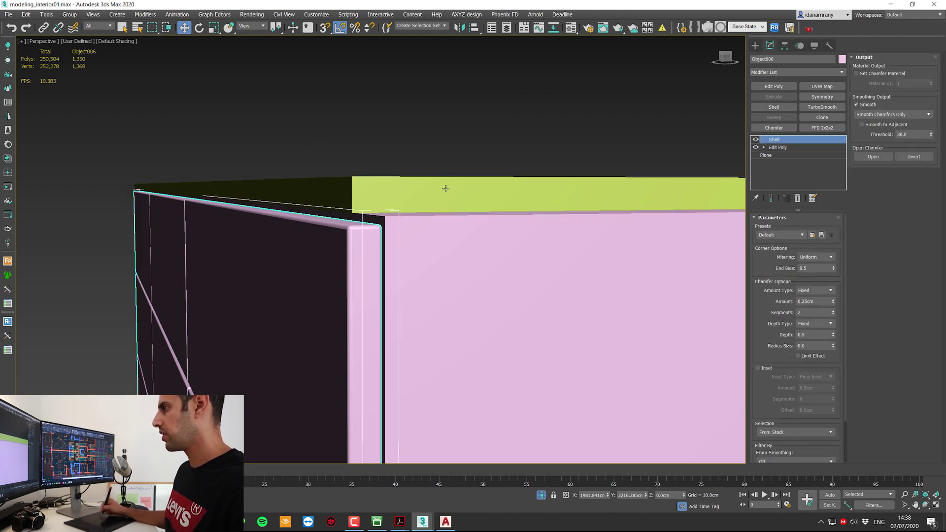
pyautogui.rightClick(788, 139)
pyautogui.click(809, 191)
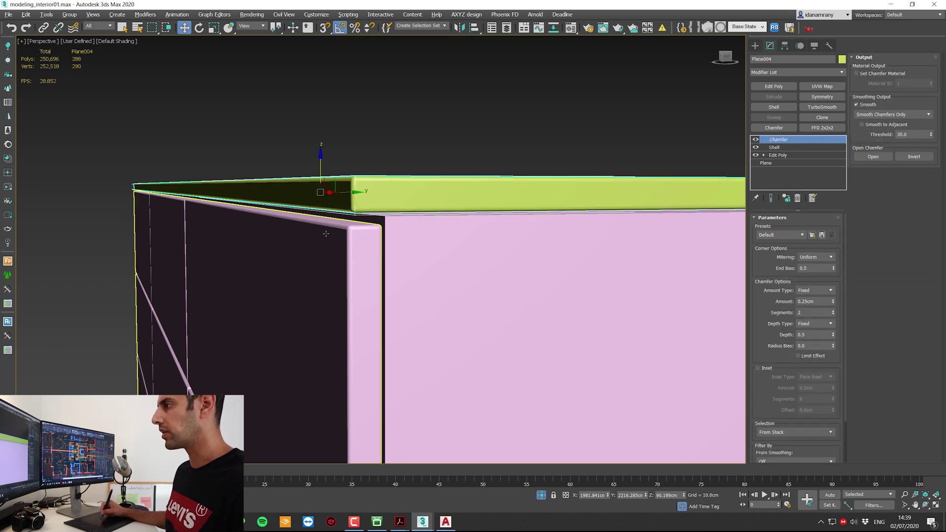
pyautogui.keyDown('alt'); pyautogui.moveTo(388, 202); pyautogui.dragTo(355, 226, button='middle'); pyautogui.keyUp('alt')
pyautogui.scroll(-3, 384, 223)
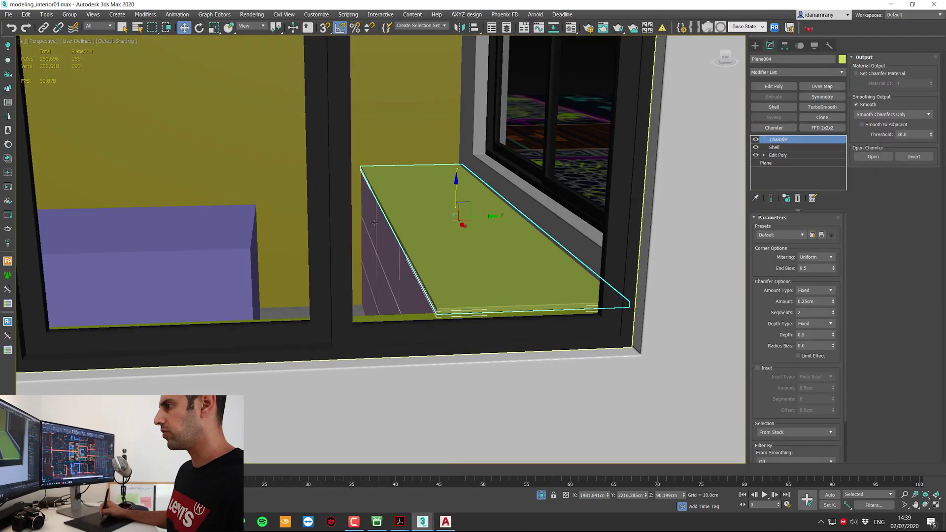
# - Isolate the tall yellow box beside the drawer cabinet and convert it to an Editable Poly
pyautogui.hotkey('alt', 'q')
pyautogui.keyDown('alt'); pyautogui.moveTo(372, 228); pyautogui.dragTo(406, 223, button='middle'); pyautogui.keyUp('alt')
pyautogui.click(406, 219)
pyautogui.hotkey('alt', 'q')
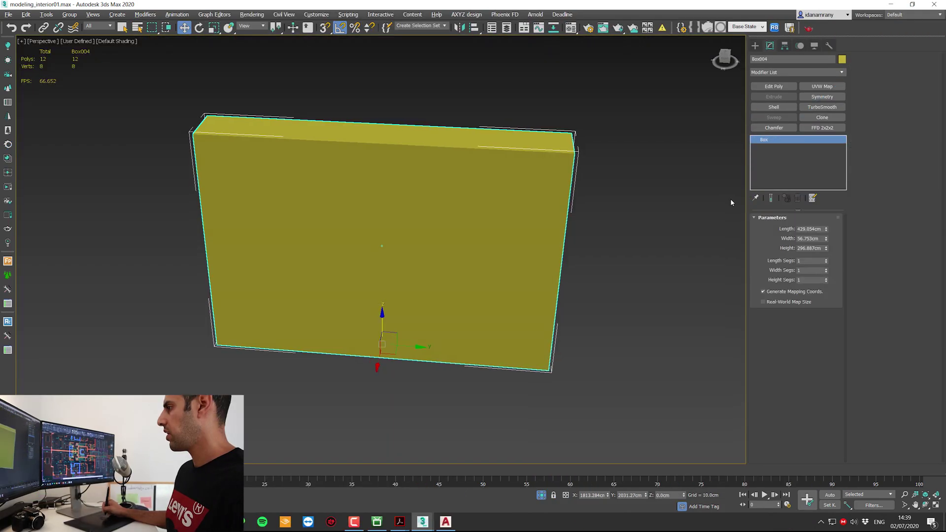
pyautogui.keyDown('alt'); pyautogui.moveTo(655, 202); pyautogui.dragTo(819, 238, button='middle'); pyautogui.keyUp('alt')
pyautogui.keyDown('alt'); pyautogui.moveTo(588, 200); pyautogui.dragTo(450, 162, button='middle'); pyautogui.keyUp('alt')
pyautogui.rightClick(446, 163)
pyautogui.moveTo(512, 265)
pyautogui.click(555, 271)
# - Connect the tall box's long horizontal edges with 5 segments, dividing its front into six vertical columns
pyautogui.moveTo(482, 66); pyautogui.dragTo(433, 364)
pyautogui.click(781, 229)
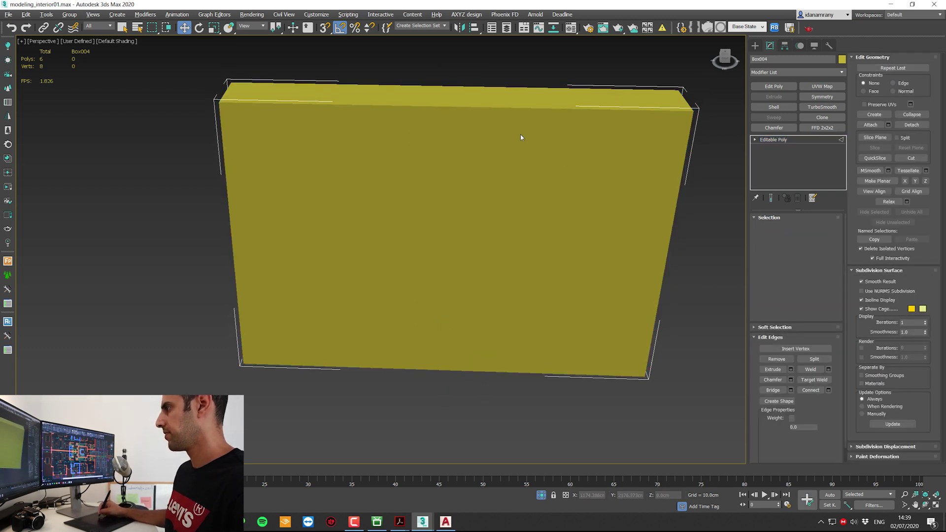
pyautogui.keyDown('alt'); pyautogui.moveTo(497, 116); pyautogui.dragTo(485, 98, button='middle'); pyautogui.keyUp('alt')
pyautogui.moveTo(485, 64); pyautogui.dragTo(404, 401)
pyautogui.rightClick(389, 251)
pyautogui.keyDown('alt'); pyautogui.moveTo(372, 268); pyautogui.dragTo(428, 248, button='middle'); pyautogui.keyUp('alt')
pyautogui.click(372, 282)
pyautogui.hotkey('ctrl', 'z')
pyautogui.rightClick(407, 180)
pyautogui.click(331, 215)
pyautogui.hotkey('ctrl', 'shift', 'e')
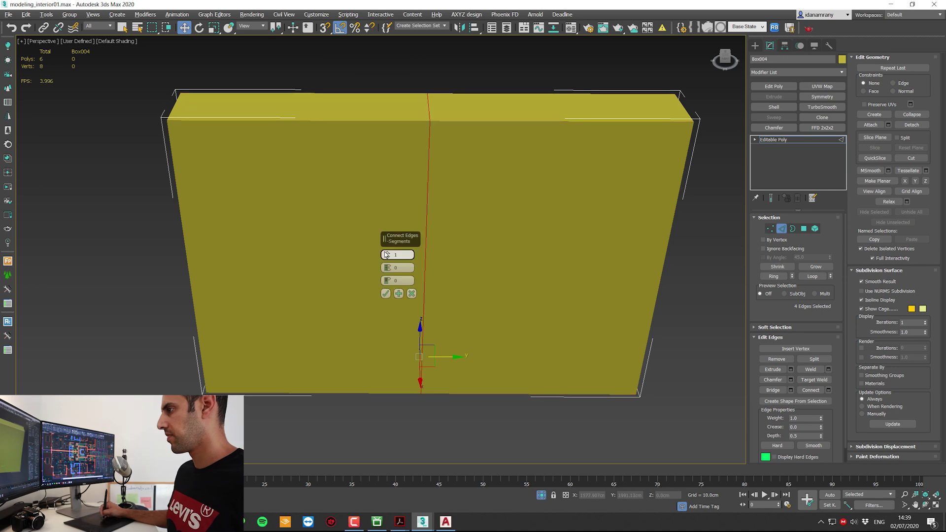
pyautogui.moveTo(387, 255); pyautogui.dragTo(388, 255)
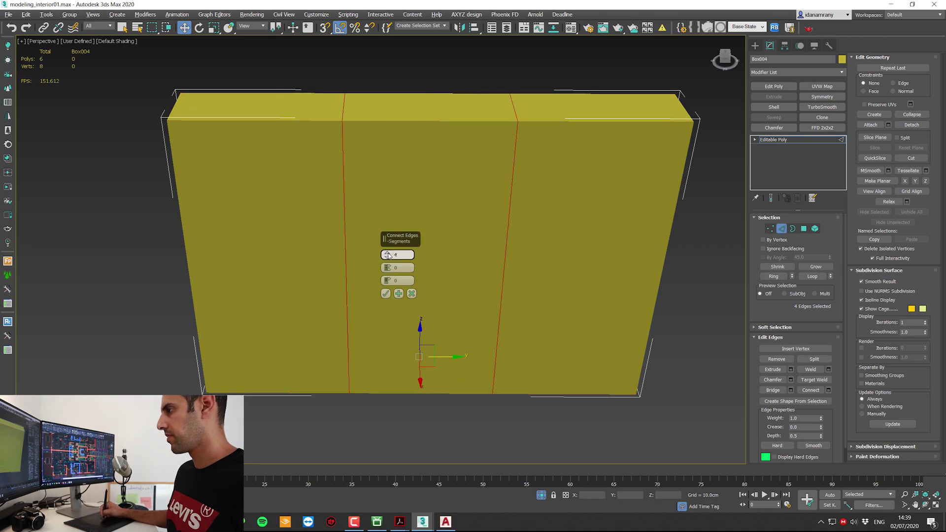
pyautogui.click(388, 294)
# - Select the six front polygons by angle, ignoring backfacing, detach them as a cloned object and select that object's polygons
pyautogui.click(803, 229)
pyautogui.click(776, 249)
pyautogui.click(774, 258)
pyautogui.click(782, 229)
pyautogui.click(803, 228)
pyautogui.click(931, 125)
pyautogui.click(505, 265)
pyautogui.click(803, 228)
pyautogui.click(624, 227)
pyautogui.click(804, 228)
# - Inset the six front panels by polygon with an amount of 0.5 cm and delete the strips around them
pyautogui.rightClick(559, 243)
pyautogui.click(475, 290)
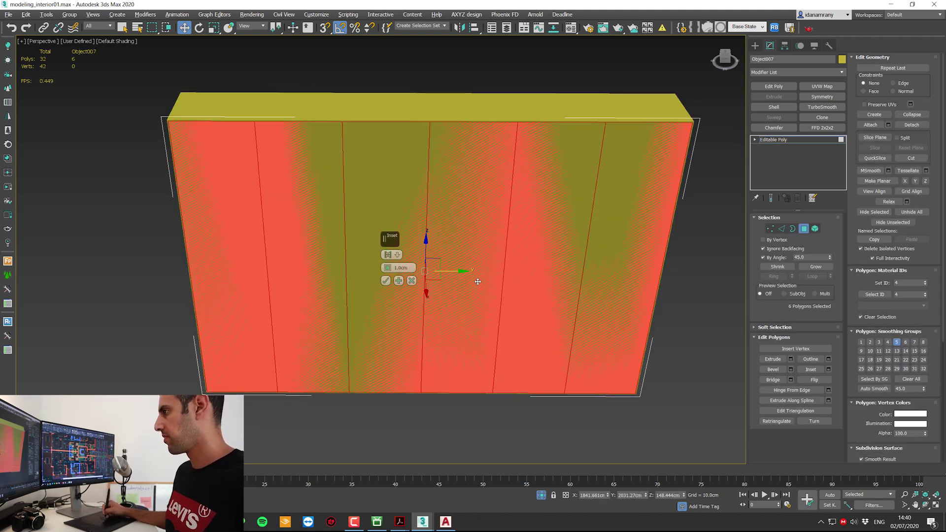
pyautogui.click(389, 255)
pyautogui.click(419, 272)
pyautogui.scroll(5, 389, 267)
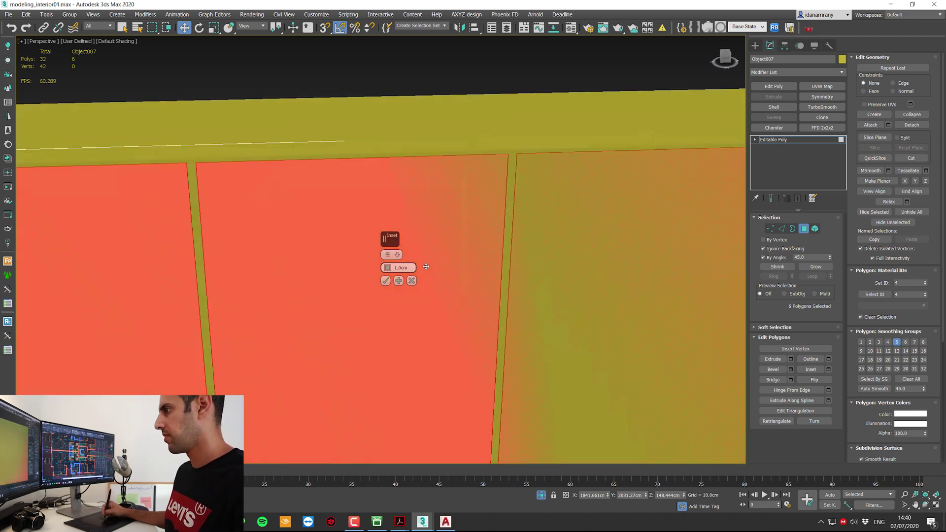
pyautogui.doubleClick(401, 267)
pyautogui.write('.5')
pyautogui.click(386, 281)
pyautogui.scroll(-3, 435, 247)
pyautogui.press('Delete')
# - Add a Shell to the six separate front panels and turn on the viewport's edged-faces display
pyautogui.click(804, 229)
pyautogui.click(803, 229)
pyautogui.click(804, 229)
pyautogui.click(773, 107)
pyautogui.keyDown('alt'); pyautogui.moveTo(566, 197); pyautogui.dragTo(745, 172, button='middle'); pyautogui.keyUp('alt')
pyautogui.press('F4')
# - Paste the copied Chamfer modifier above the Shell on the tall cabinet's front panels and check the gaps between them
pyautogui.keyDown('alt'); pyautogui.moveTo(660, 202); pyautogui.dragTo(794, 155, button='middle'); pyautogui.keyUp('alt')
pyautogui.rightClick(783, 140)
pyautogui.click(825, 192)
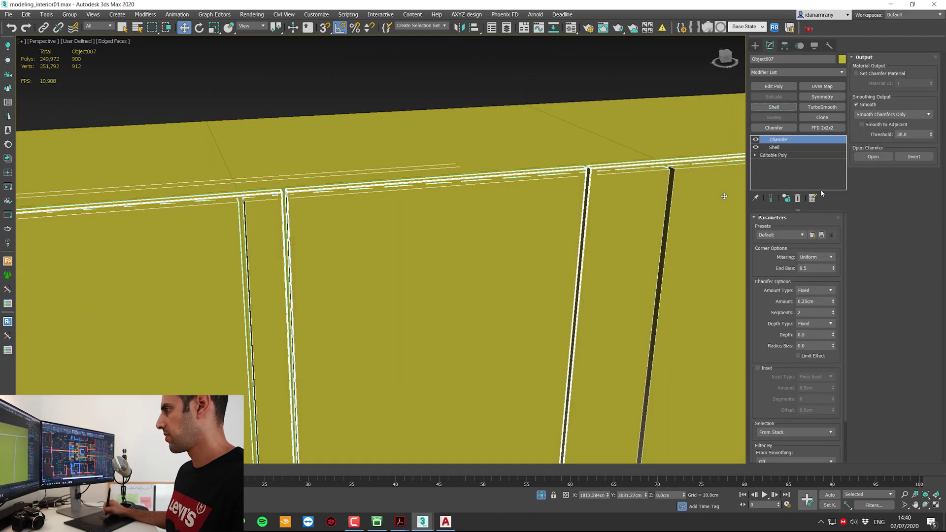
pyautogui.keyDown('alt'); pyautogui.moveTo(722, 196); pyautogui.dragTo(507, 252, button='middle'); pyautogui.keyUp('alt')
pyautogui.keyDown('alt'); pyautogui.moveTo(421, 243); pyautogui.dragTo(443, 236, button='middle'); pyautogui.keyUp('alt')
pyautogui.scroll(2, 735, 159)
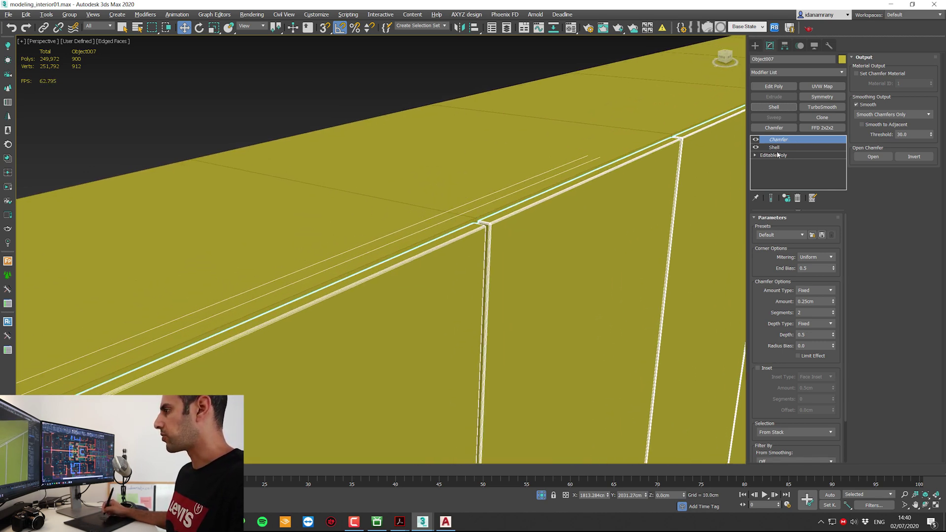
pyautogui.keyDown('alt'); pyautogui.moveTo(690, 187); pyautogui.dragTo(388, 275, button='middle'); pyautogui.keyUp('alt')
pyautogui.keyDown('alt'); pyautogui.moveTo(365, 313); pyautogui.dragTo(445, 251, button='middle'); pyautogui.keyUp('alt')
pyautogui.keyDown('alt'); pyautogui.moveTo(645, 202); pyautogui.dragTo(650, 196, button='middle'); pyautogui.keyUp('alt')
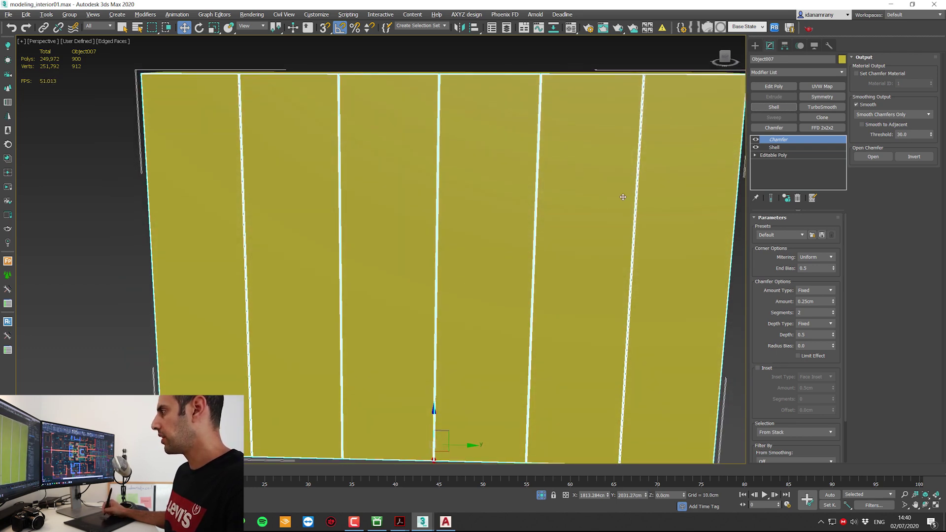
# - In the front panels' base Editable Poly, connect all the vertical edges with 2 horizontal segments
pyautogui.click(784, 156)
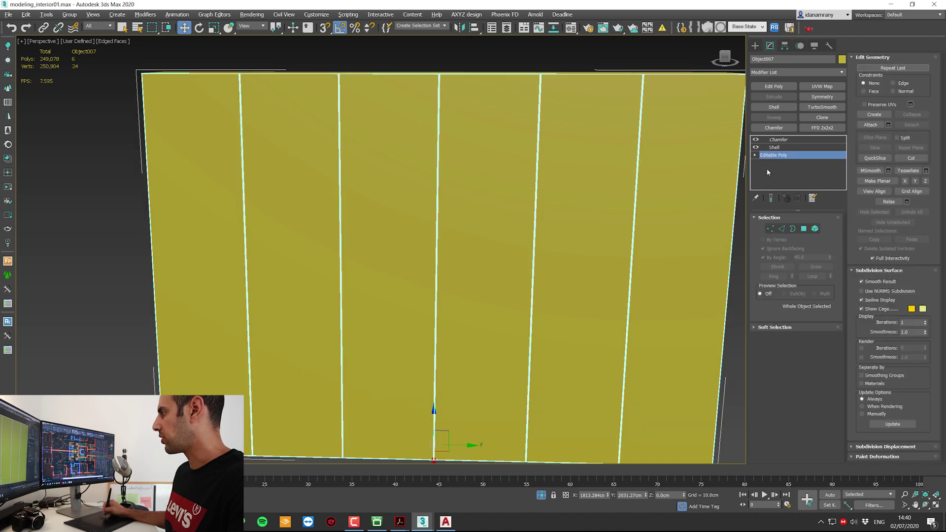
pyautogui.click(782, 229)
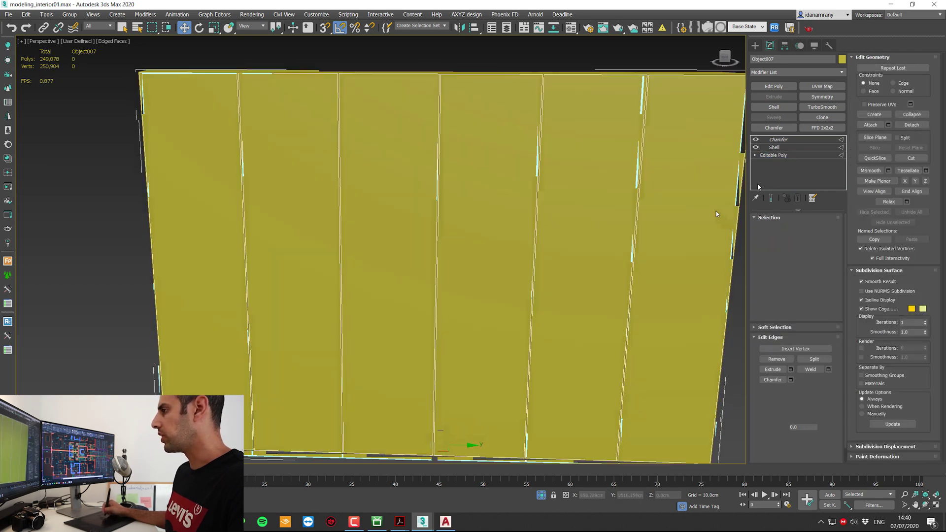
pyautogui.press('z')
pyautogui.scroll(5, 433, 249)
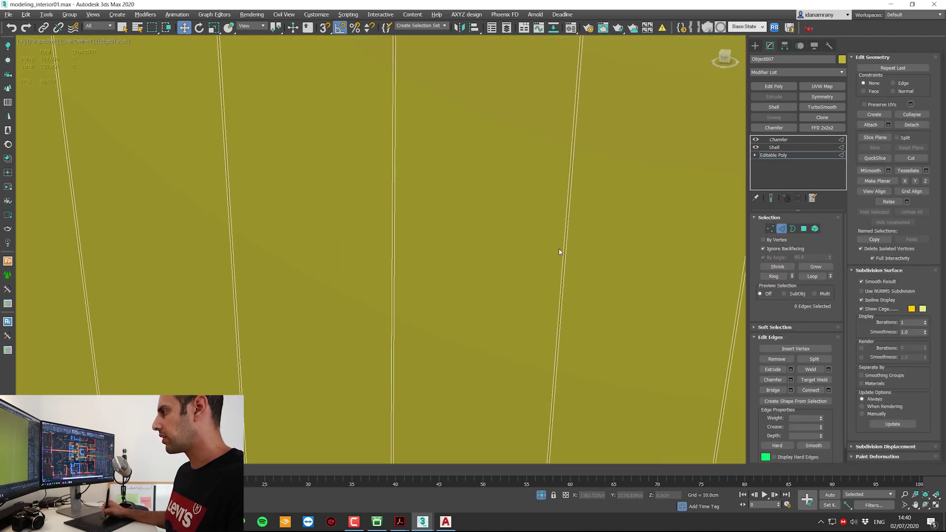
pyautogui.scroll(-5, 561, 250)
pyautogui.keyDown('alt'); pyautogui.moveTo(562, 250); pyautogui.dragTo(641, 230, button='middle'); pyautogui.keyUp('alt')
pyautogui.moveTo(245, 245); pyautogui.dragTo(77, 257)
pyautogui.keyDown('alt'); pyautogui.moveTo(278, 256); pyautogui.dragTo(378, 255, button='middle'); pyautogui.keyUp('alt')
pyautogui.rightClick(375, 254)
pyautogui.click(296, 288)
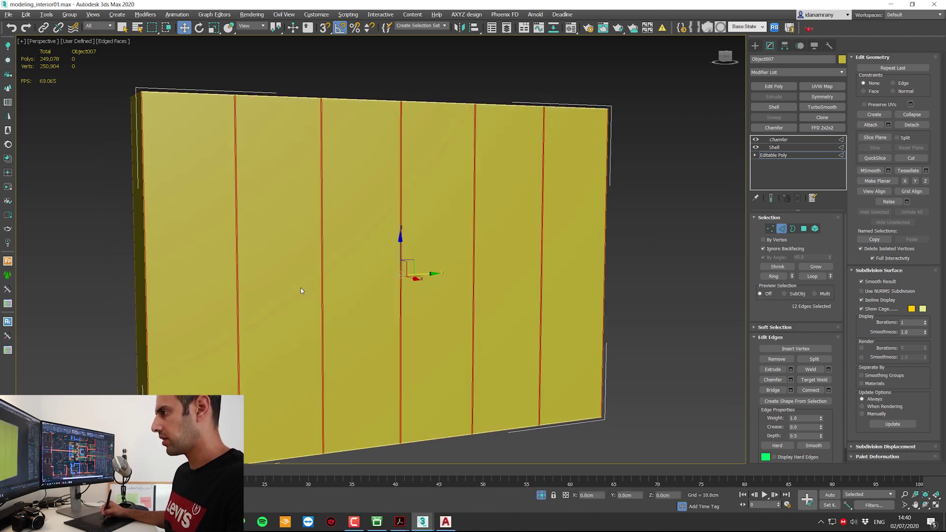
pyautogui.scroll(3, 389, 256)
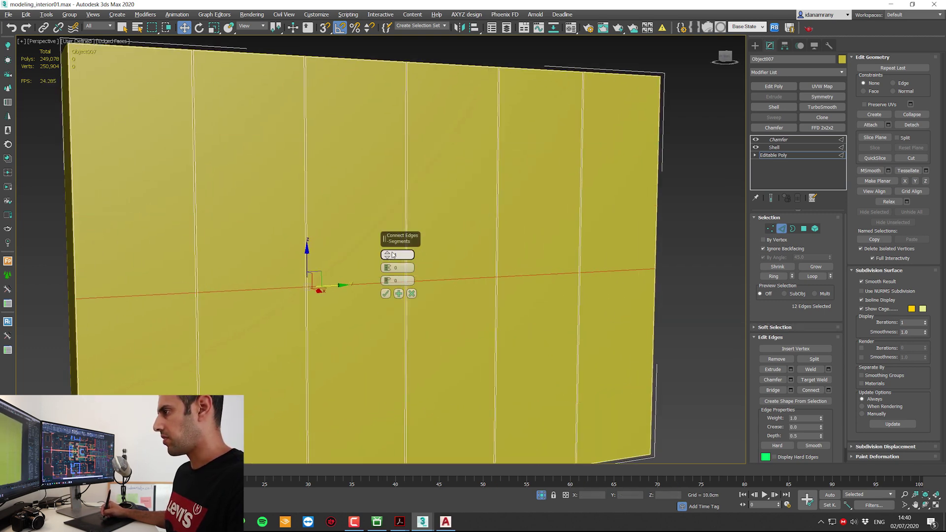
pyautogui.click(389, 253)
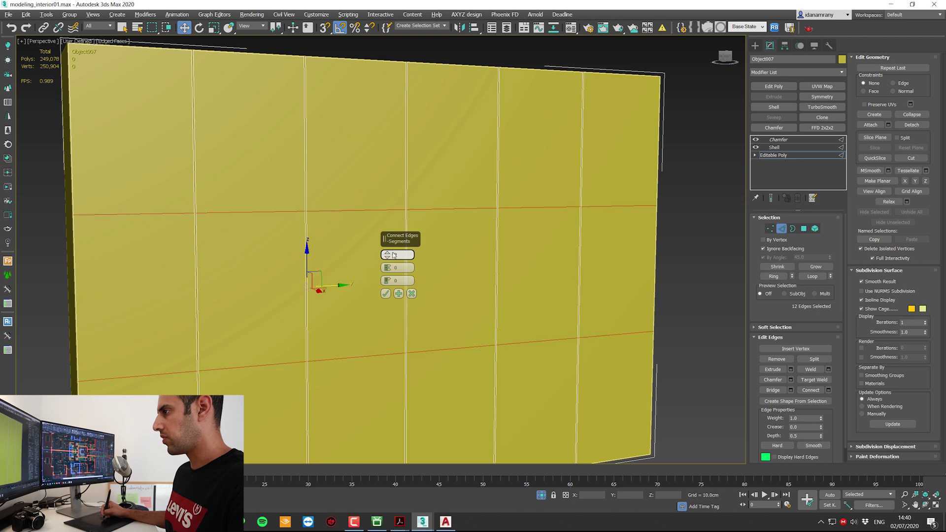
pyautogui.click(386, 294)
pyautogui.keyDown('alt'); pyautogui.moveTo(386, 294); pyautogui.dragTo(396, 290, button='middle'); pyautogui.keyUp('alt')
# - Select the vertices along the upper horizontal division of the front panels and move them down toward the lower division
pyautogui.click(462, 200)
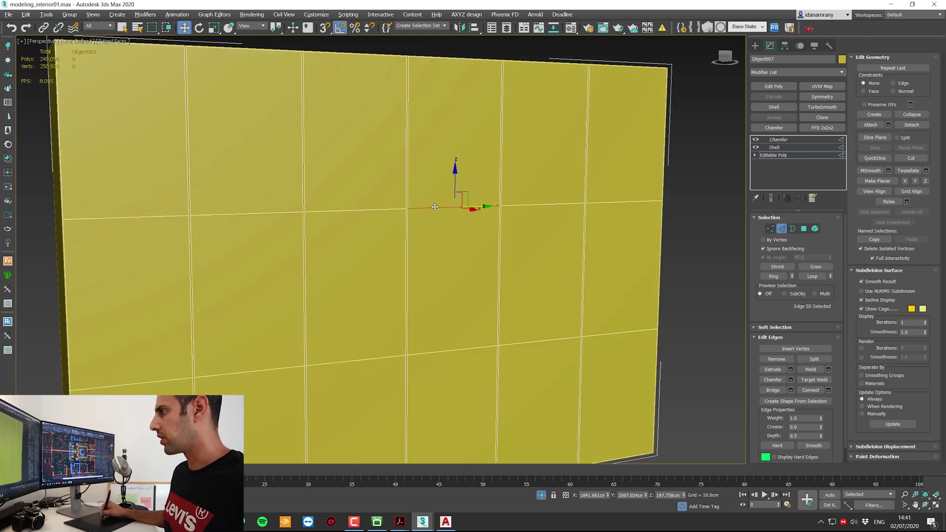
pyautogui.press('1')
pyautogui.moveTo(693, 174); pyautogui.dragTo(99, 235)
pyautogui.keyDown('alt'); pyautogui.moveTo(48, 245); pyautogui.dragTo(415, 179, button='middle'); pyautogui.keyUp('alt')
pyautogui.moveTo(403, 179); pyautogui.dragTo(405, 216)
pyautogui.keyDown('alt'); pyautogui.moveTo(405, 216); pyautogui.dragTo(276, 254, button='middle'); pyautogui.keyUp('alt')
# - Turn off selection by angle and delete the two central front panels in the middle row
pyautogui.click(803, 228)
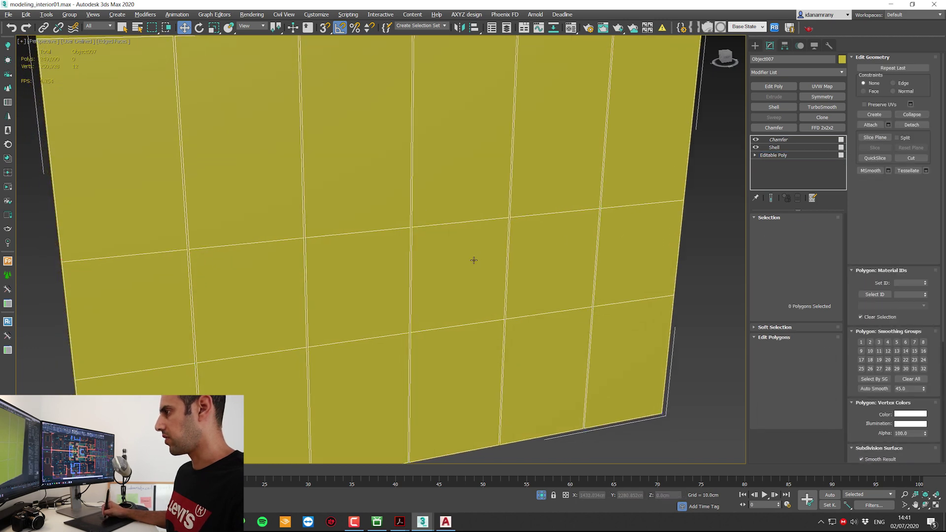
pyautogui.click(474, 260)
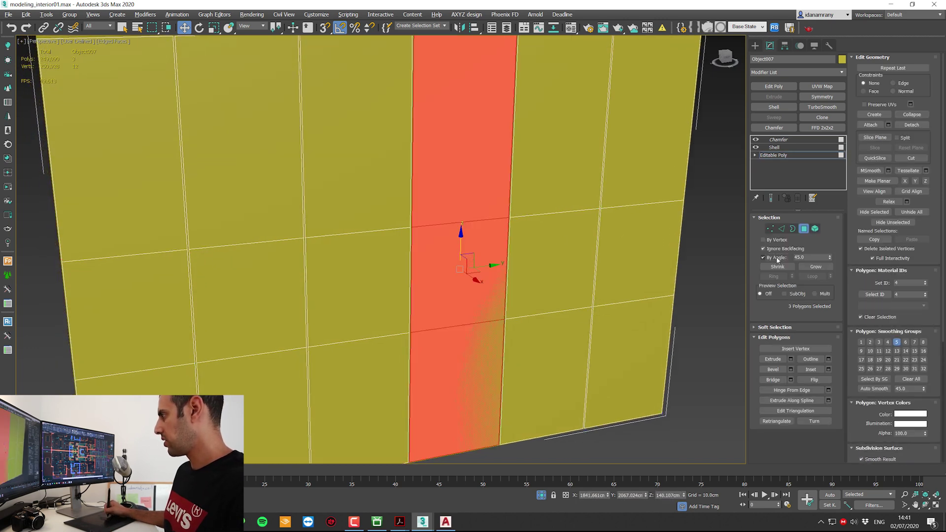
pyautogui.click(450, 269)
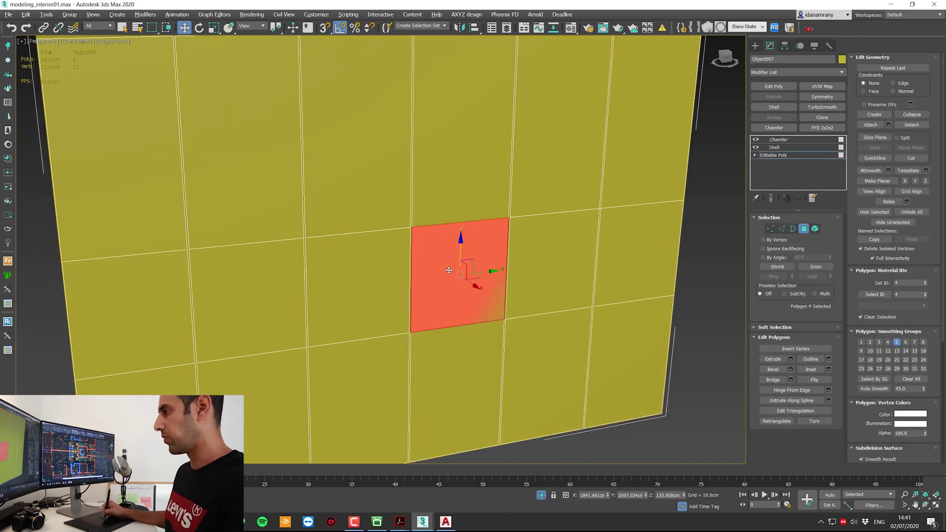
pyautogui.press('Delete')
pyautogui.click(363, 279)
pyautogui.press('Delete')
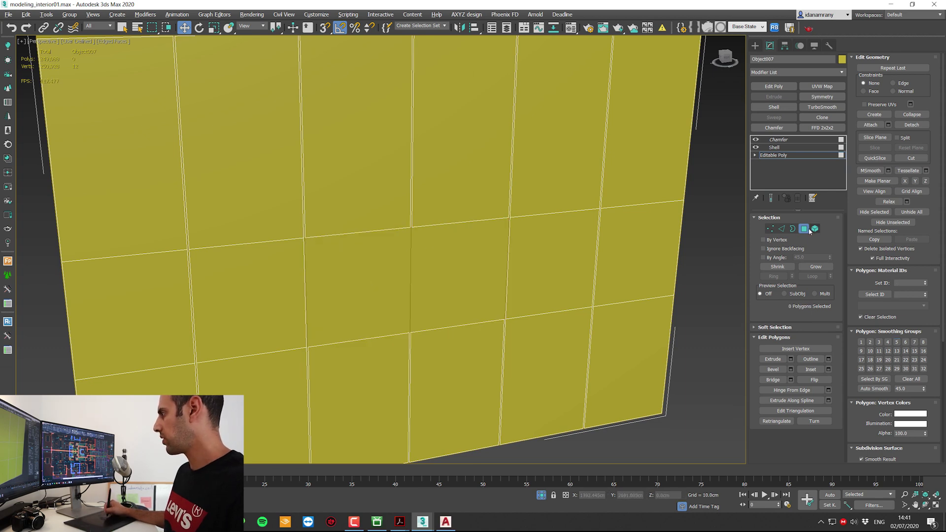
# - Select the tall cabinet body and delete its two polygons behind the opening in the front panels
pyautogui.click(451, 271)
pyautogui.press('4')
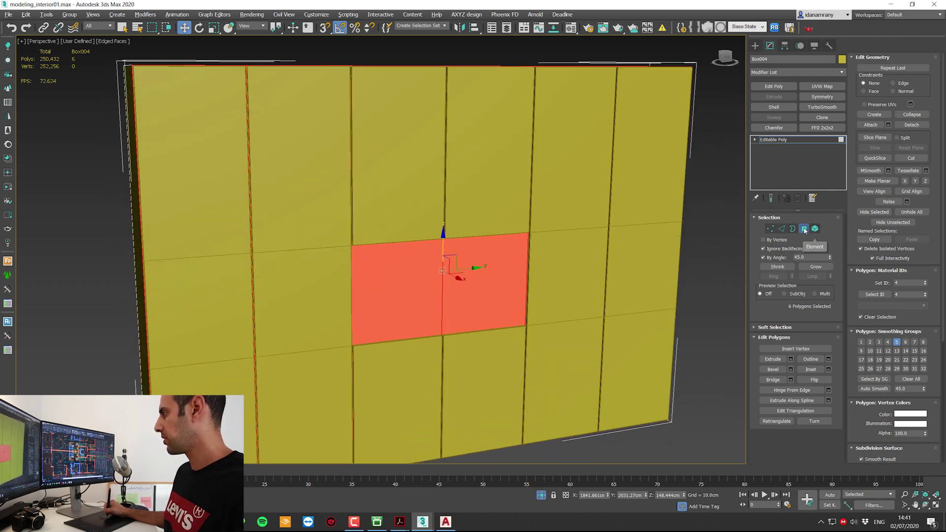
pyautogui.scroll(3, 441, 281)
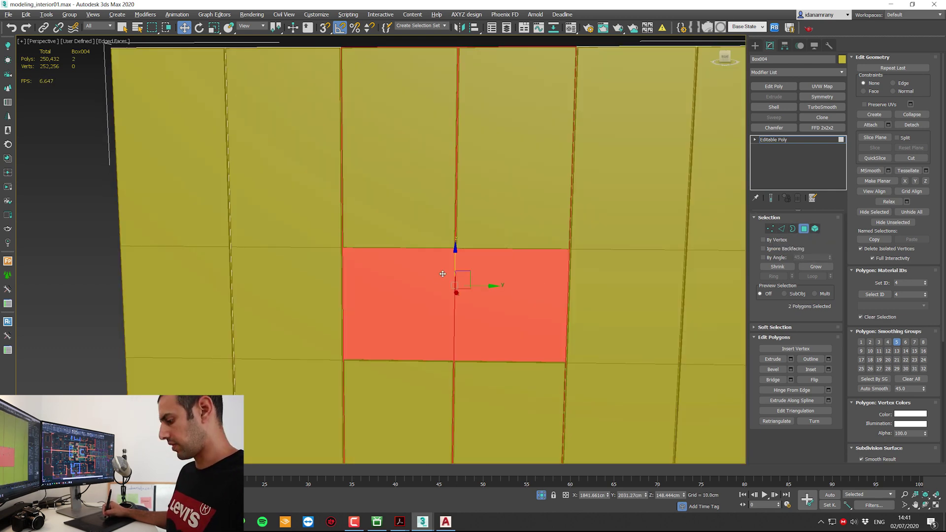
pyautogui.press('Delete')
pyautogui.keyDown('alt'); pyautogui.moveTo(419, 261); pyautogui.dragTo(468, 303, button='middle'); pyautogui.keyUp('alt')
pyautogui.press('4')
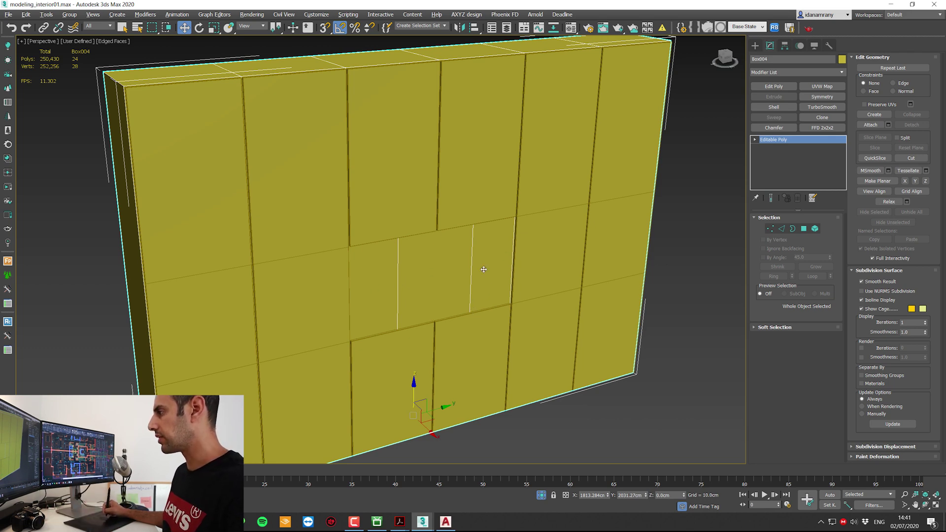
pyautogui.scroll(-3, 740, 184)
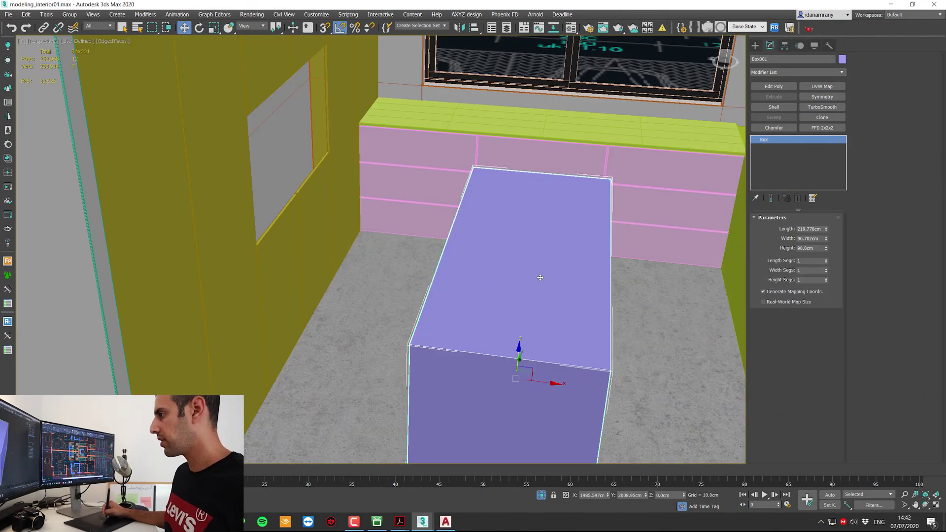
# - Isolate the freestanding island box and convert it to an Editable Poly
pyautogui.hotkey('alt', 'q')
pyautogui.rightClick(459, 230)
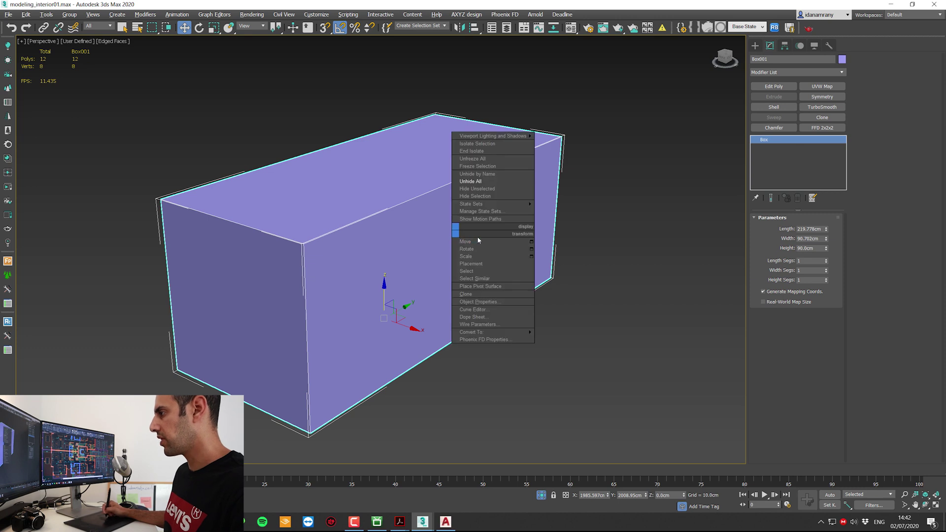
pyautogui.moveTo(514, 332)
pyautogui.click(561, 341)
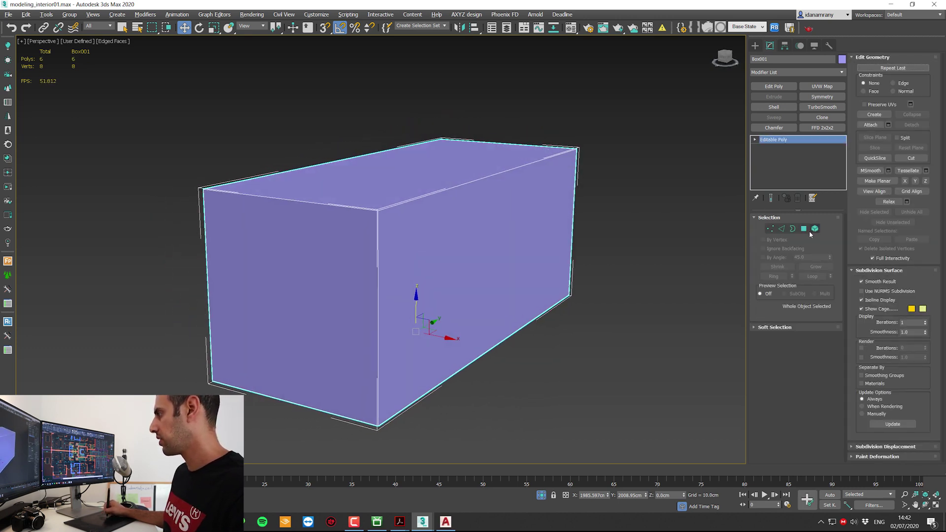
# - Select the bottom polygon of the island box and delete it
pyautogui.press('4')
pyautogui.click(532, 255)
pyautogui.keyDown('alt'); pyautogui.moveTo(532, 256); pyautogui.dragTo(438, 318, button='middle'); pyautogui.keyUp('alt')
pyautogui.click(437, 310)
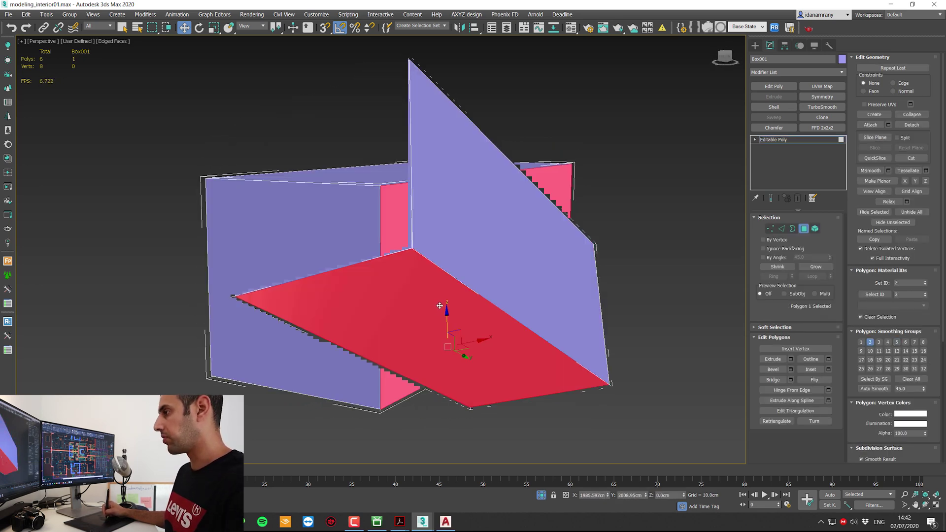
pyautogui.press('Delete')
# - Detach the island's long side polygon as an element and move it inward, leaving an overhang under the top
pyautogui.keyDown('alt'); pyautogui.moveTo(394, 276); pyautogui.dragTo(601, 221, button='middle'); pyautogui.keyUp('alt')
pyautogui.click(614, 217)
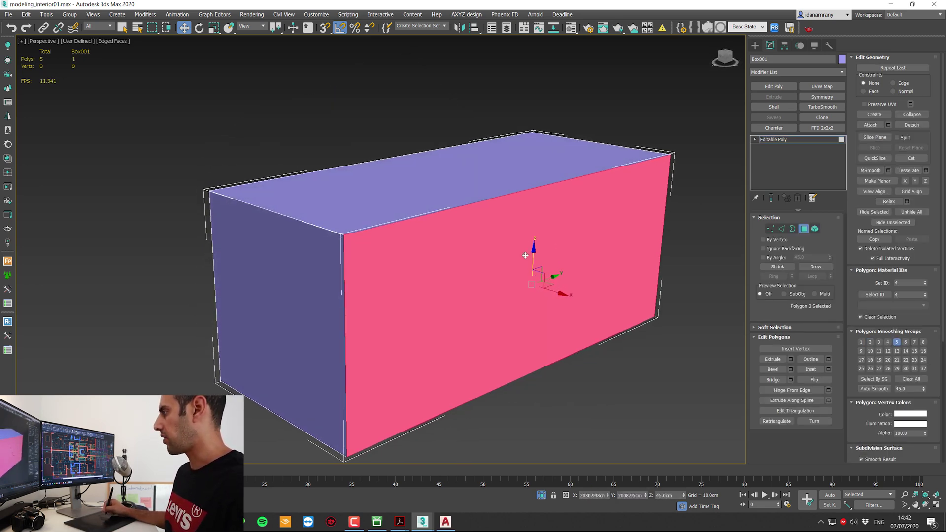
pyautogui.click(922, 126)
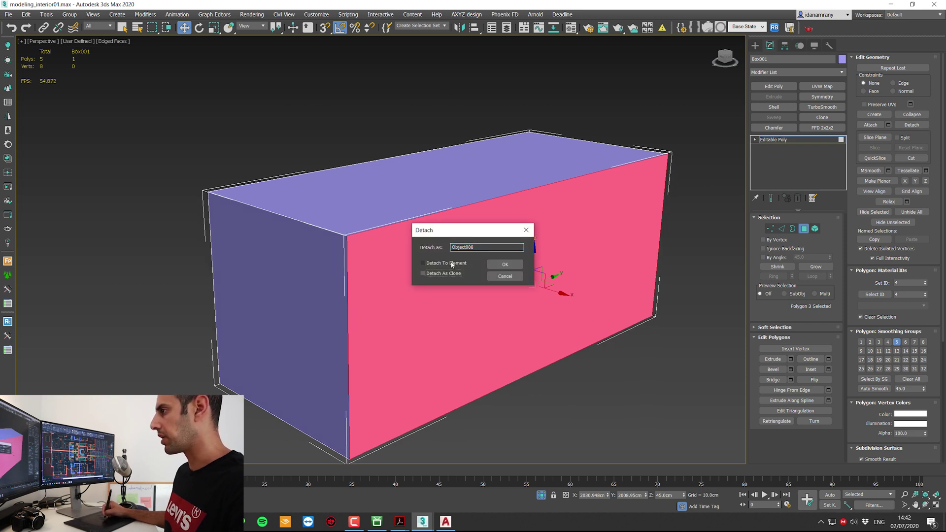
pyautogui.click(515, 265)
pyautogui.scroll(4, 585, 295)
pyautogui.moveTo(589, 298); pyautogui.dragTo(511, 277)
pyautogui.keyDown('alt'); pyautogui.moveTo(562, 375); pyautogui.dragTo(409, 370, button='middle'); pyautogui.keyUp('alt')
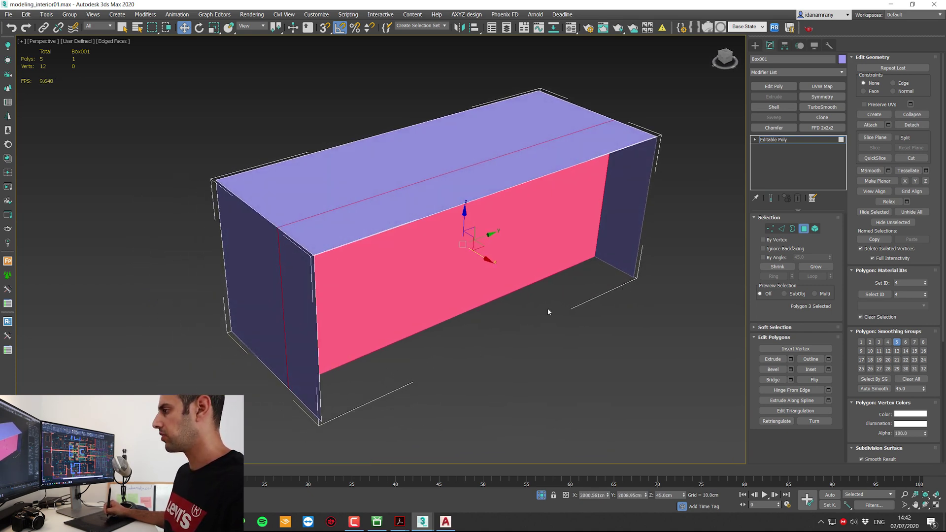
# - Apply a Shell with a 2.0 cm outer amount to the island and paste the copied Chamfer modifier above it
pyautogui.press('4')
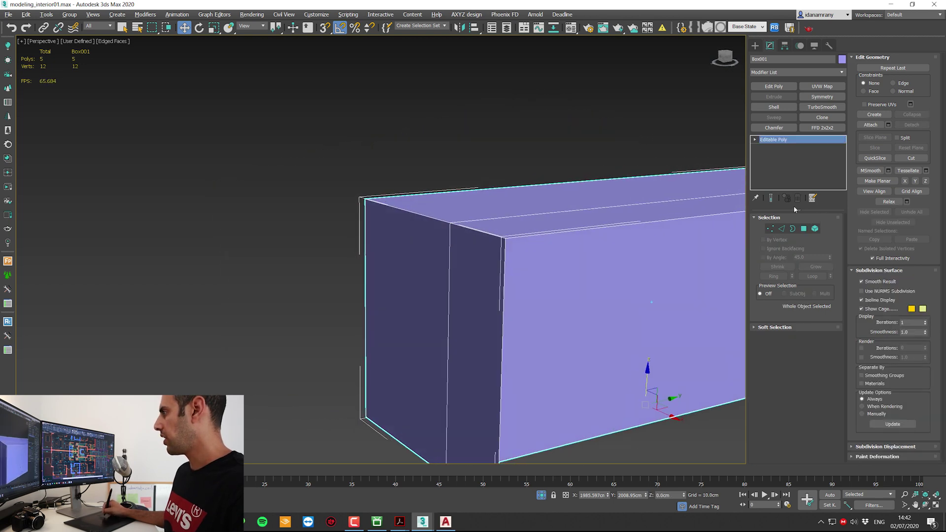
pyautogui.click(774, 107)
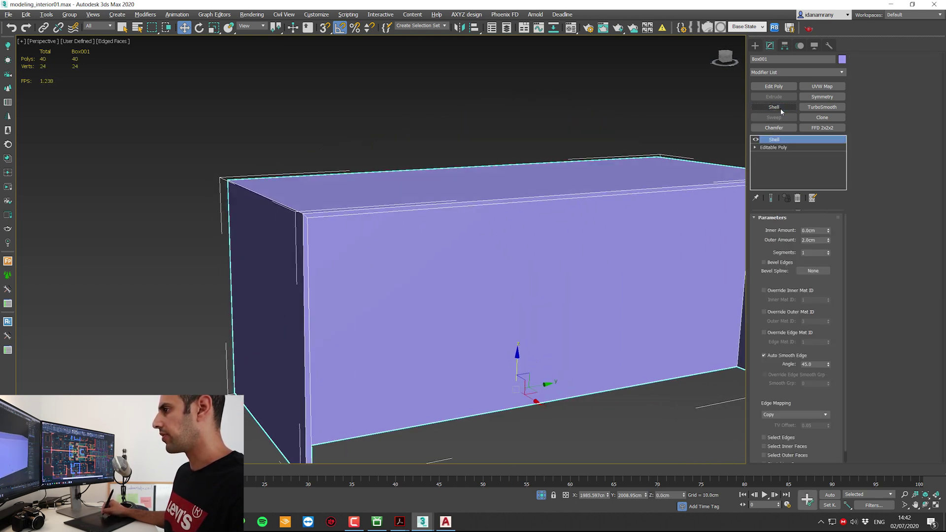
pyautogui.keyDown('alt'); pyautogui.moveTo(684, 207); pyautogui.dragTo(739, 193, button='middle'); pyautogui.keyUp('alt')
pyautogui.rightClick(804, 142)
pyautogui.click(834, 187)
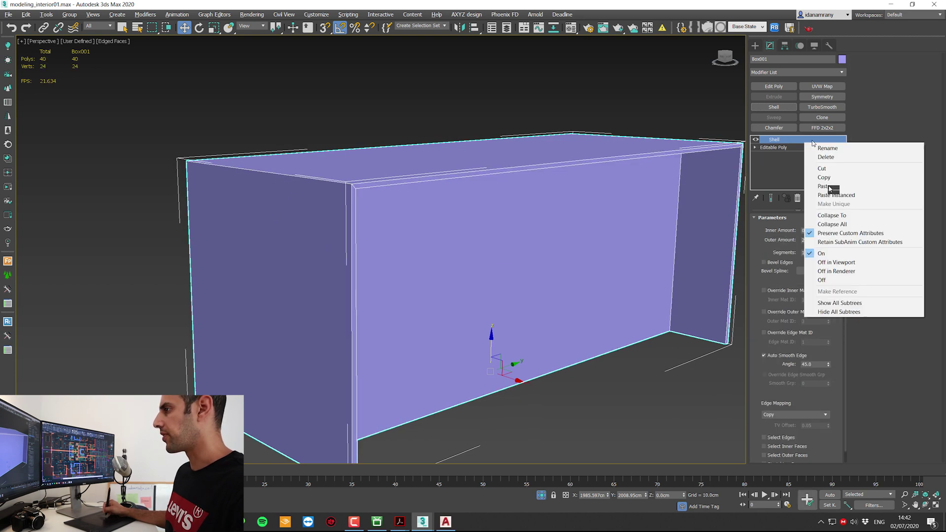
pyautogui.keyDown('alt'); pyautogui.moveTo(739, 201); pyautogui.dragTo(351, 228, button='middle'); pyautogui.keyUp('alt')
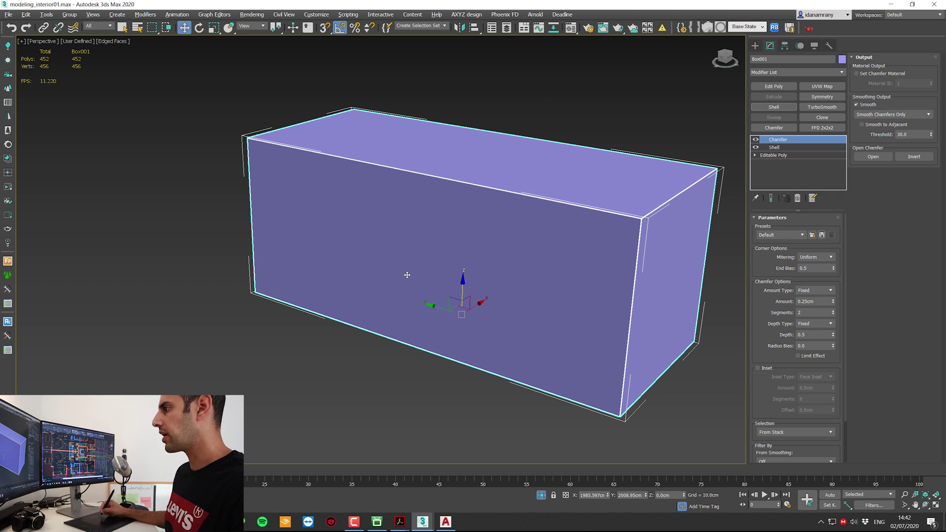
# - In the drawer cabinet countertop's Edit Poly, isolate the object and delete two adjacent inner polygons to cut a rectangular sink opening
pyautogui.keyDown('alt'); pyautogui.moveTo(411, 236); pyautogui.dragTo(573, 164, button='middle'); pyautogui.keyUp('alt')
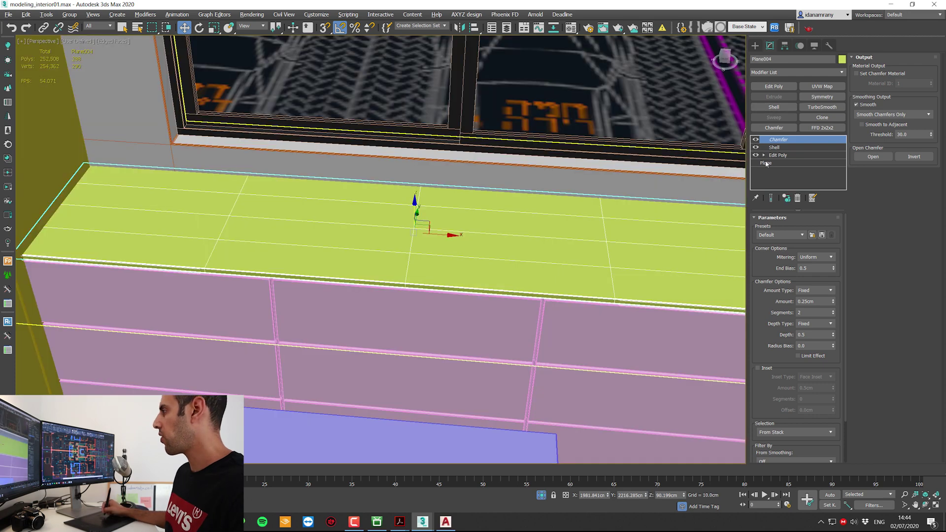
pyautogui.click(773, 155)
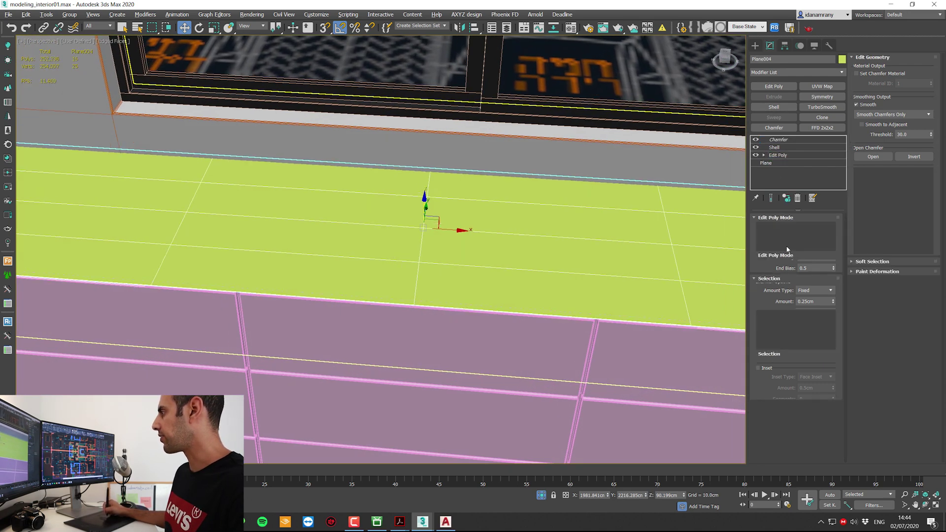
pyautogui.click(803, 289)
pyautogui.click(462, 260)
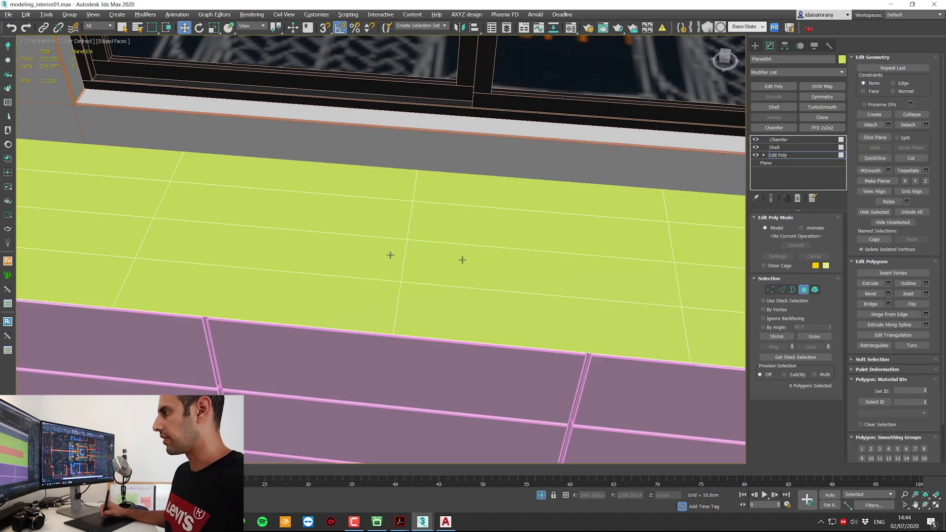
pyautogui.keyDown('ctrl'); pyautogui.click(391, 254); pyautogui.keyUp('ctrl')
pyautogui.keyDown('ctrl'); pyautogui.click(391, 228); pyautogui.keyUp('ctrl')
pyautogui.keyDown('ctrl'); pyautogui.click(448, 225); pyautogui.keyUp('ctrl')
pyautogui.keyDown('alt'); pyautogui.click(452, 226); pyautogui.keyUp('alt')
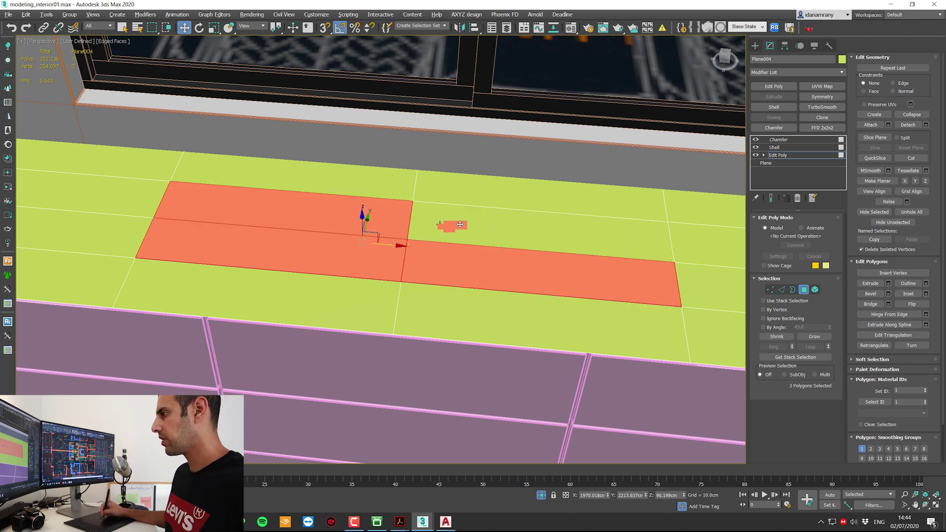
pyautogui.keyDown('ctrl'); pyautogui.click(461, 226); pyautogui.keyUp('ctrl')
pyautogui.moveTo(441, 263); pyautogui.dragTo(480, 232)
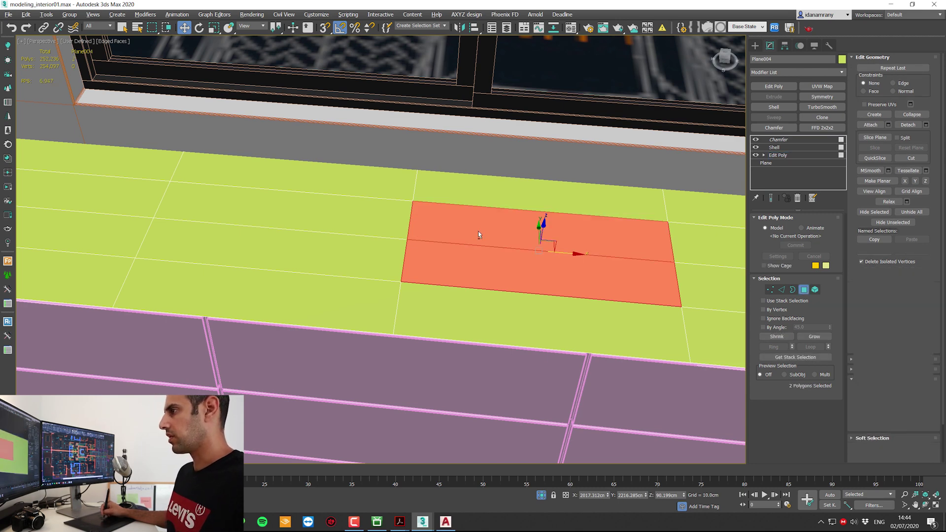
pyautogui.hotkey('alt', 'q')
pyautogui.keyDown('alt'); pyautogui.moveTo(479, 236); pyautogui.dragTo(460, 252, button='middle'); pyautogui.keyUp('alt')
pyautogui.press('Delete')
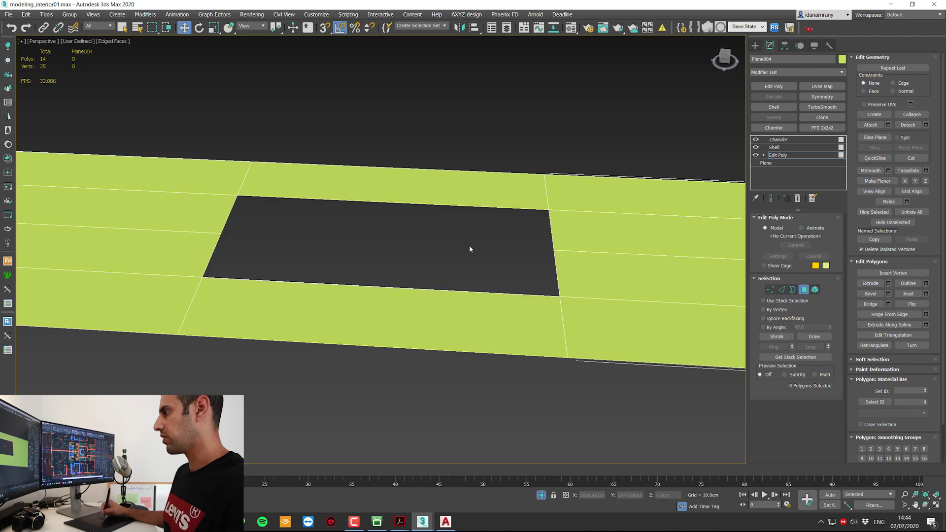
pyautogui.click(803, 289)
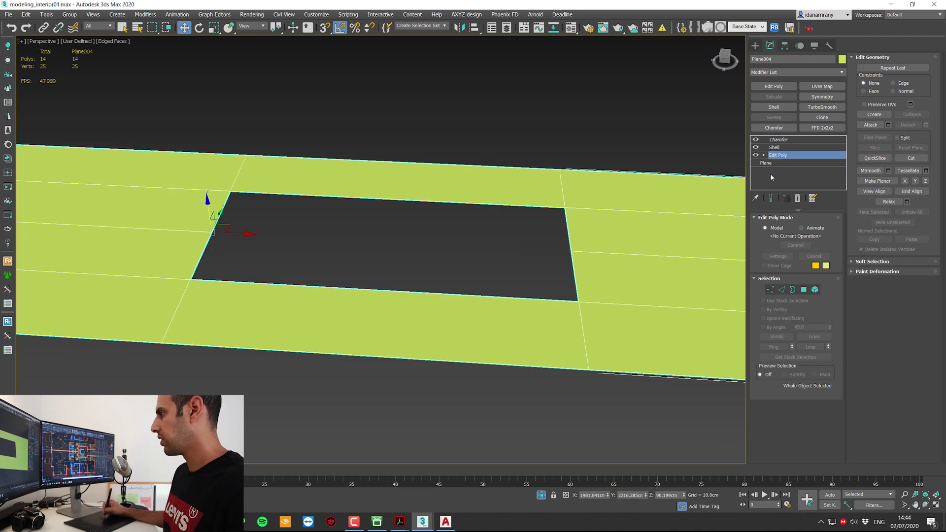
pyautogui.click(779, 140)
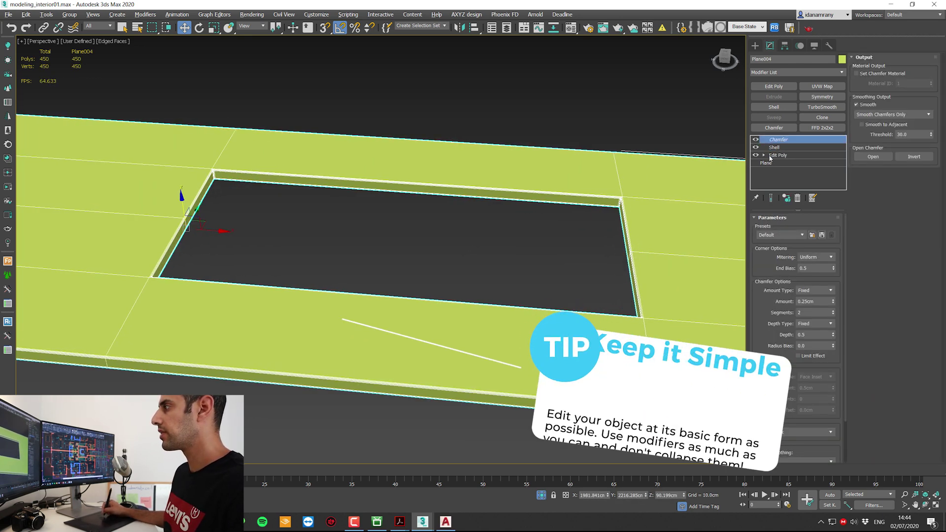
# - In the countertop's Edit Poly, shift the vertex columns on both sides of the opening along the counter to reposition and shorten it
pyautogui.click(778, 155)
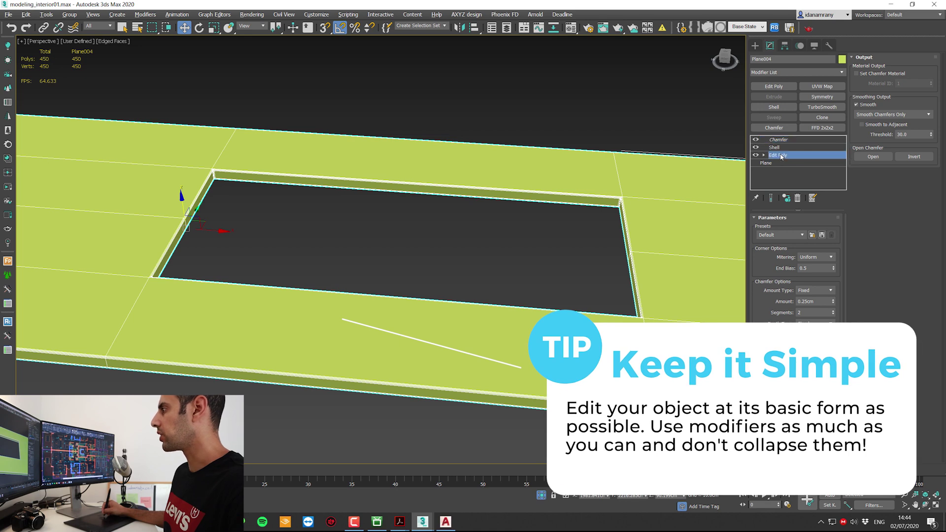
pyautogui.keyDown('alt'); pyautogui.moveTo(700, 168); pyautogui.dragTo(131, 244, button='middle'); pyautogui.keyUp('alt')
pyautogui.keyDown('alt'); pyautogui.moveTo(510, 252); pyautogui.dragTo(857, 126, button='middle'); pyautogui.keyUp('alt')
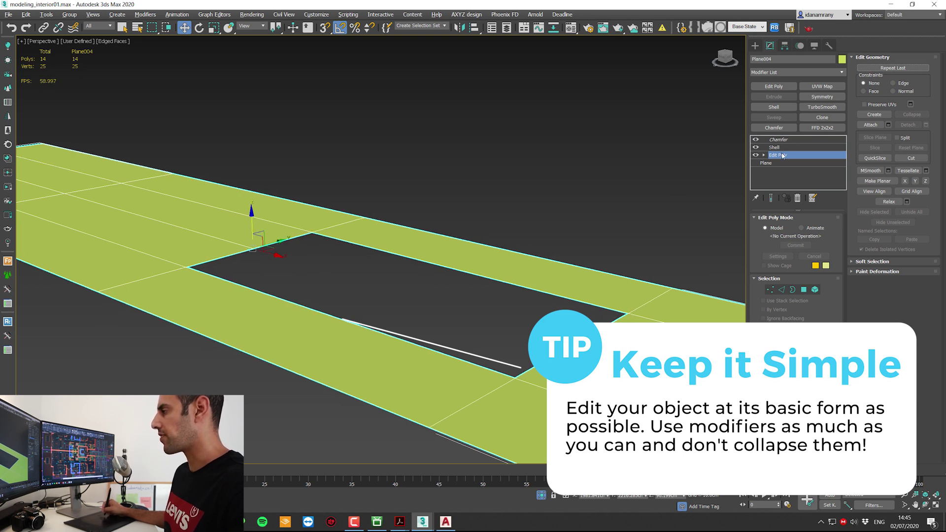
pyautogui.keyDown('alt'); pyautogui.moveTo(716, 169); pyautogui.dragTo(780, 149, button='middle'); pyautogui.keyUp('alt')
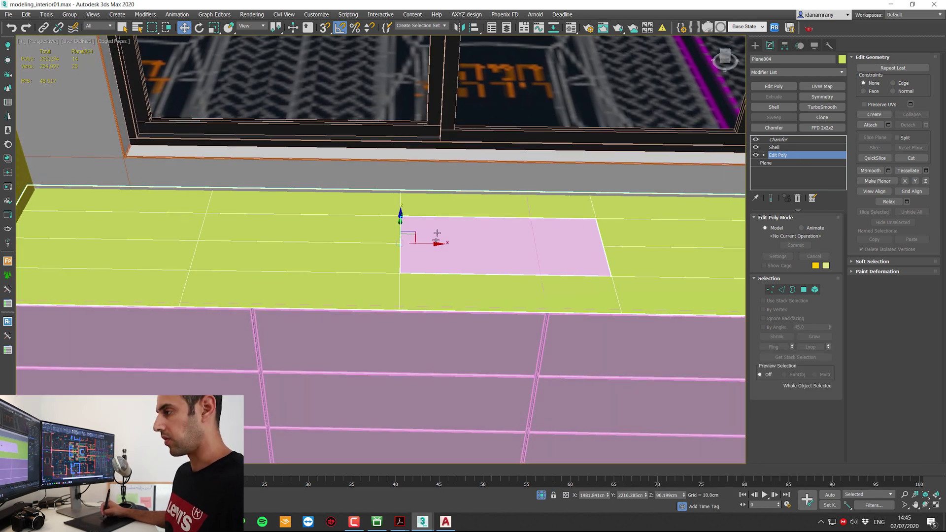
pyautogui.press('1')
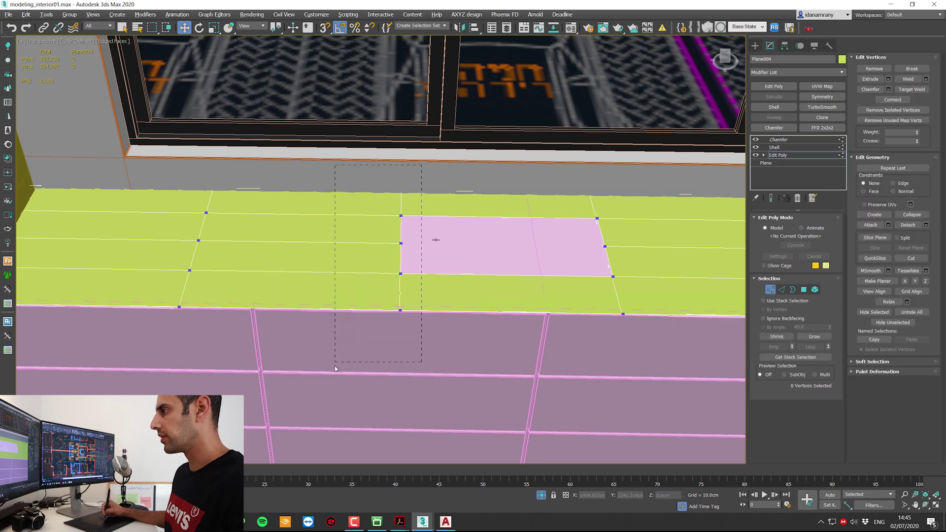
pyautogui.keyDown('alt'); pyautogui.moveTo(435, 240); pyautogui.dragTo(467, 240, button='middle'); pyautogui.keyUp('alt')
pyautogui.moveTo(464, 245); pyautogui.dragTo(357, 253)
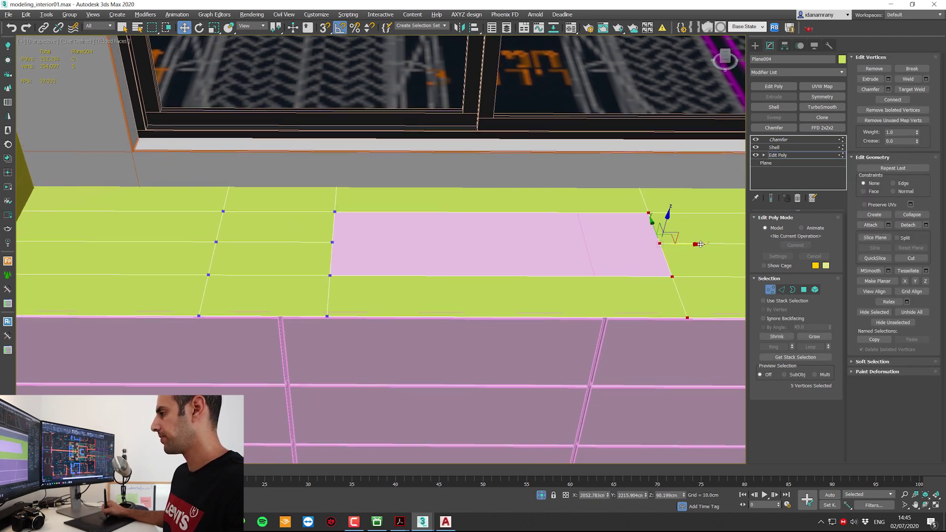
pyautogui.moveTo(700, 244); pyautogui.dragTo(550, 240)
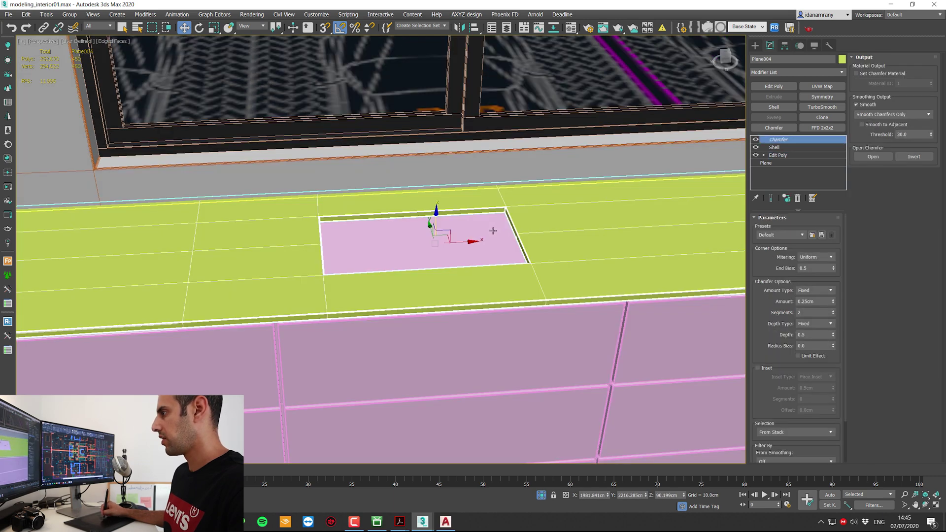
# - Select the drawer cabinet body and delete its top polygons beneath the countertop opening
pyautogui.click(495, 230)
pyautogui.click(804, 228)
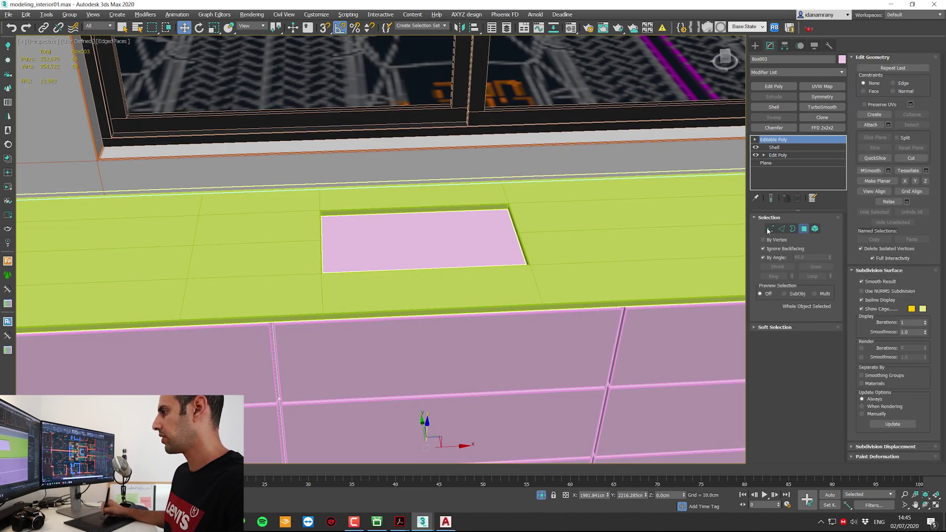
pyautogui.click(483, 235)
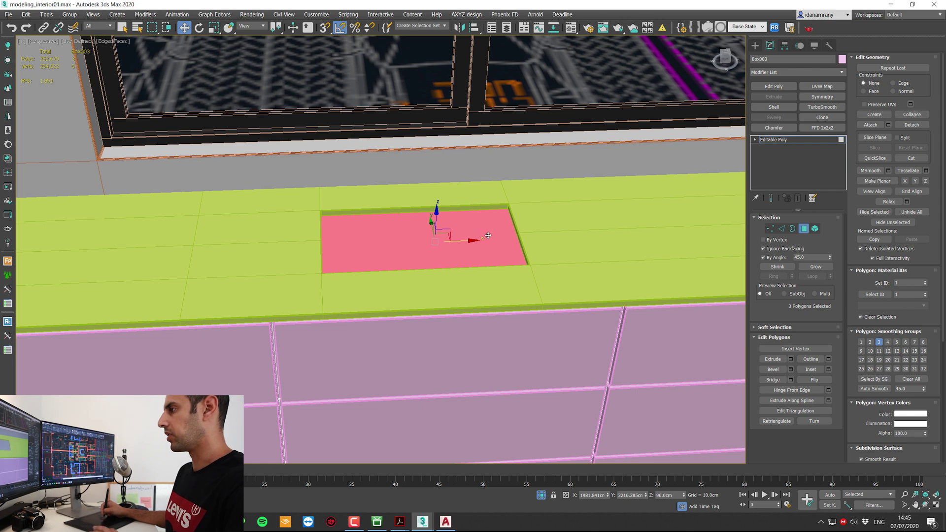
pyautogui.click(802, 231)
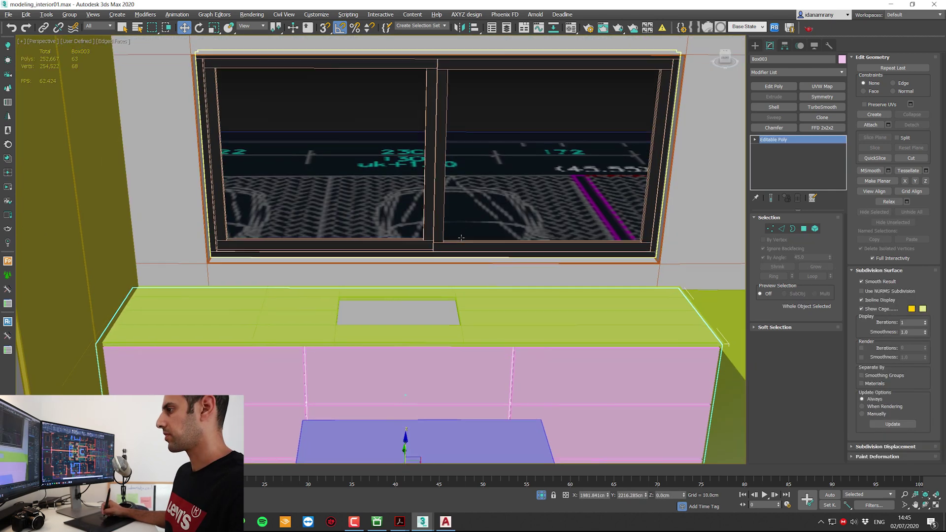
pyautogui.keyDown('alt'); pyautogui.moveTo(446, 222); pyautogui.dragTo(458, 253, button='middle'); pyautogui.keyUp('alt')
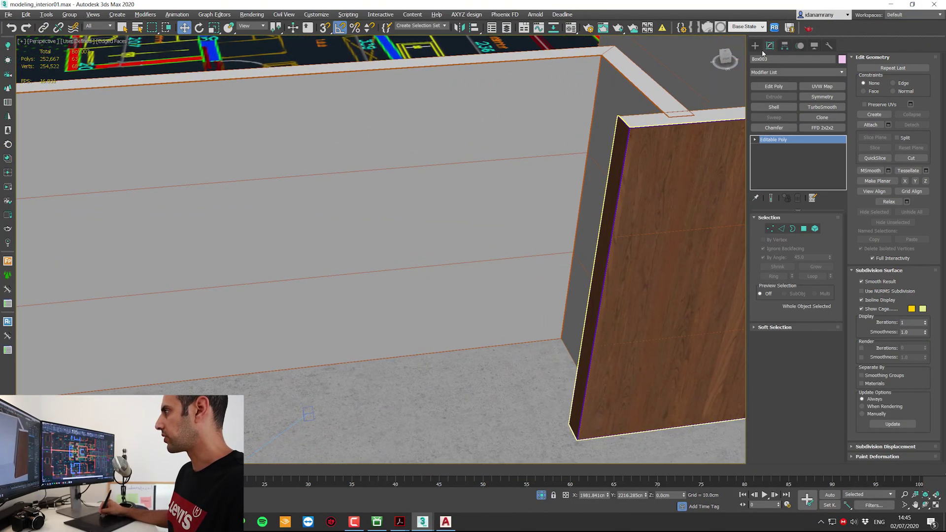
# - Draw a plane of about 45 by 108 cm on the floor in the wall corner beside the wooden panel, with 1 length and width segment
pyautogui.click(755, 46)
pyautogui.scroll(-4, 700, 187)
pyautogui.keyDown('alt'); pyautogui.moveTo(695, 187); pyautogui.dragTo(514, 260, button='middle'); pyautogui.keyUp('alt')
pyautogui.scroll(3, 513, 260)
pyautogui.keyDown('alt'); pyautogui.moveTo(782, 103); pyautogui.dragTo(766, 120, button='middle'); pyautogui.keyUp('alt')
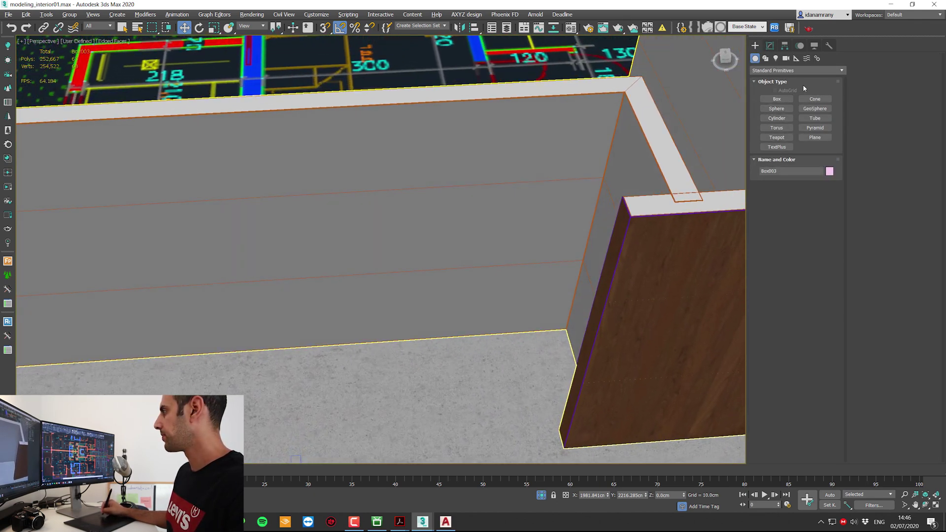
pyautogui.click(765, 58)
pyautogui.click(755, 58)
pyautogui.click(813, 136)
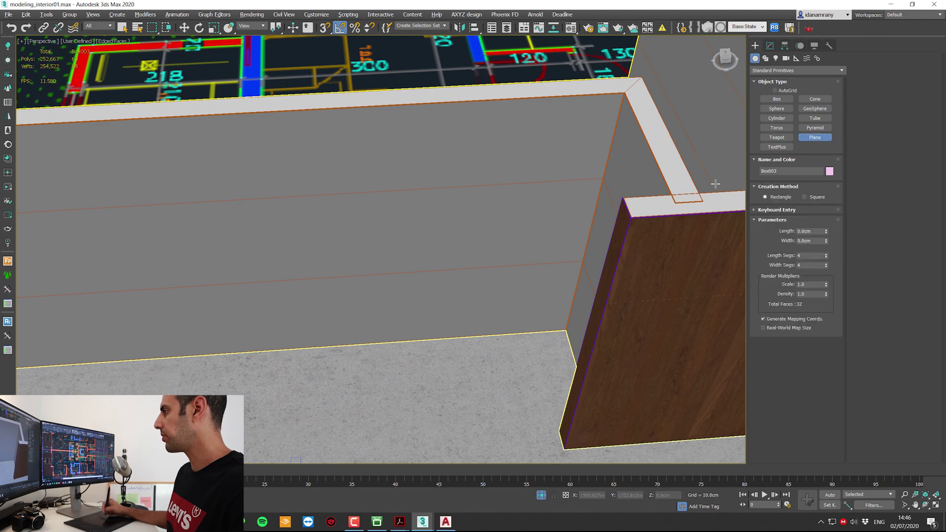
pyautogui.keyDown('alt'); pyautogui.moveTo(510, 262); pyautogui.dragTo(545, 281, button='middle'); pyautogui.keyUp('alt')
pyautogui.moveTo(549, 384); pyautogui.dragTo(660, 283, button='middle')
pyautogui.moveTo(719, 266); pyautogui.dragTo(474, 192)
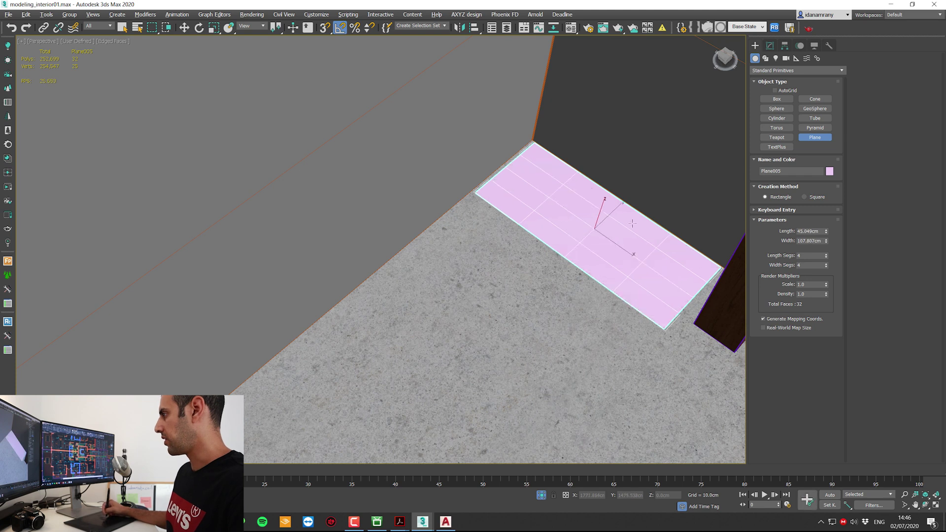
pyautogui.rightClick(827, 266)
pyautogui.press('w')
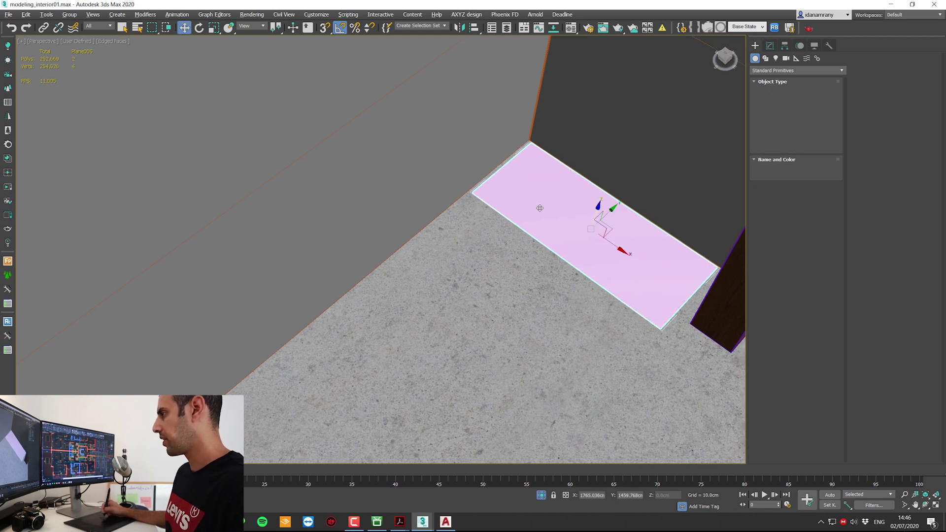
# - Convert the floor plane to Editable Poly and move its short end edge up against the wooden panel
pyautogui.rightClick(577, 257)
pyautogui.moveTo(636, 346)
pyautogui.click(675, 351)
pyautogui.press('1')
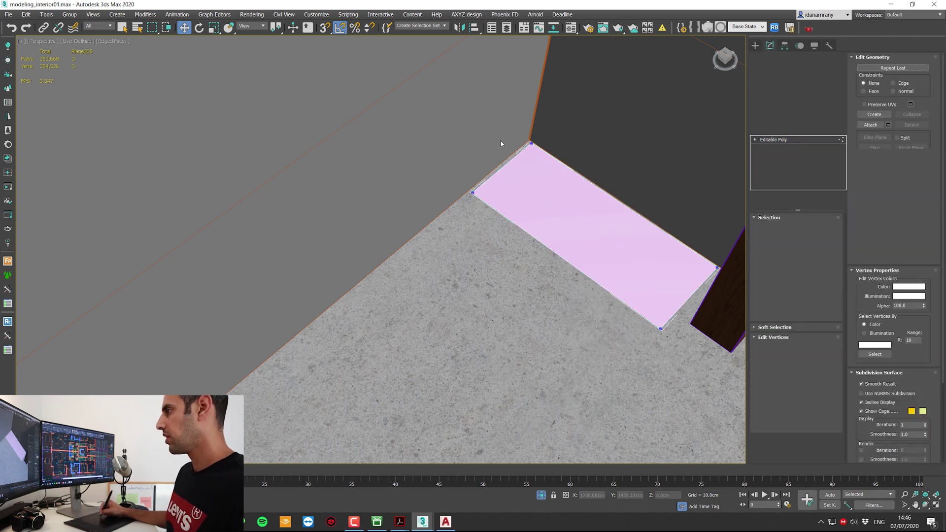
pyautogui.press('2')
pyautogui.click(508, 163)
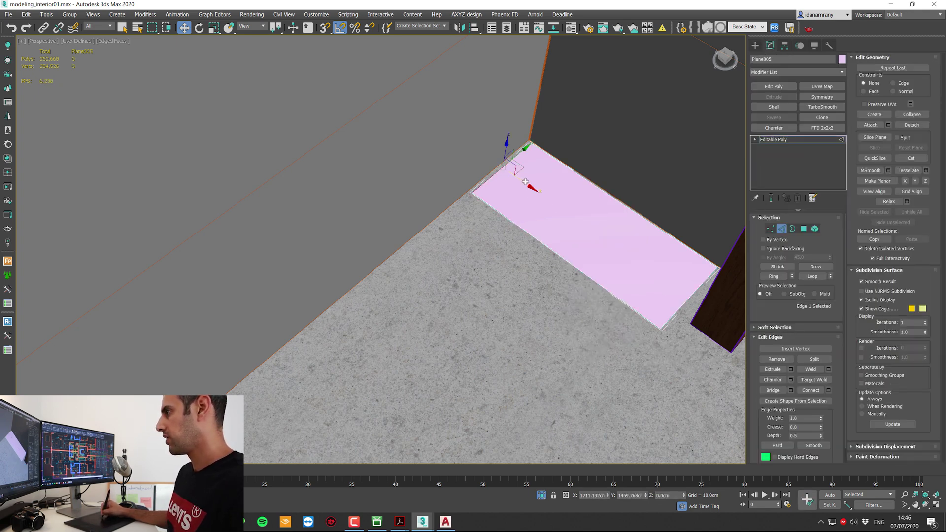
pyautogui.keyDown('alt'); pyautogui.moveTo(625, 247); pyautogui.dragTo(640, 265, button='middle'); pyautogui.keyUp('alt')
pyautogui.click(718, 224)
pyautogui.moveTo(724, 240); pyautogui.dragTo(761, 250)
pyautogui.moveTo(746, 250); pyautogui.dragTo(703, 252, button='middle')
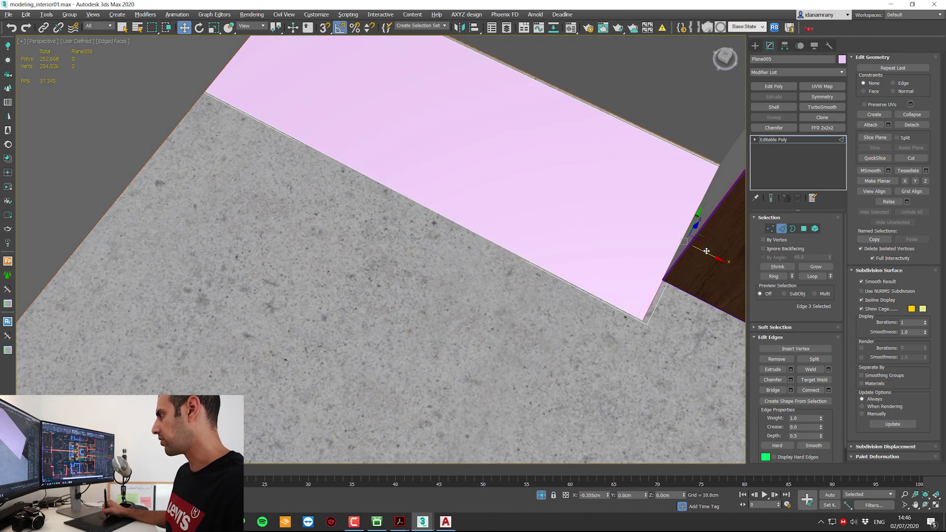
pyautogui.moveTo(706, 251); pyautogui.dragTo(705, 250)
# - Adjust the plane's depth by moving its front long edge relative to the back wall
pyautogui.keyDown('alt'); pyautogui.moveTo(689, 249); pyautogui.dragTo(581, 241, button='middle'); pyautogui.keyUp('alt')
pyautogui.click(411, 257)
pyautogui.keyDown('alt'); pyautogui.moveTo(392, 297); pyautogui.dragTo(329, 279, button='middle'); pyautogui.keyUp('alt')
pyautogui.keyDown('alt'); pyautogui.moveTo(467, 253); pyautogui.dragTo(486, 250, button='middle'); pyautogui.keyUp('alt')
pyautogui.moveTo(490, 247)
pyautogui.mouseDown()
pyautogui.moveTo(459, 268)
pyautogui.moveTo(491, 245)
pyautogui.mouseUp()
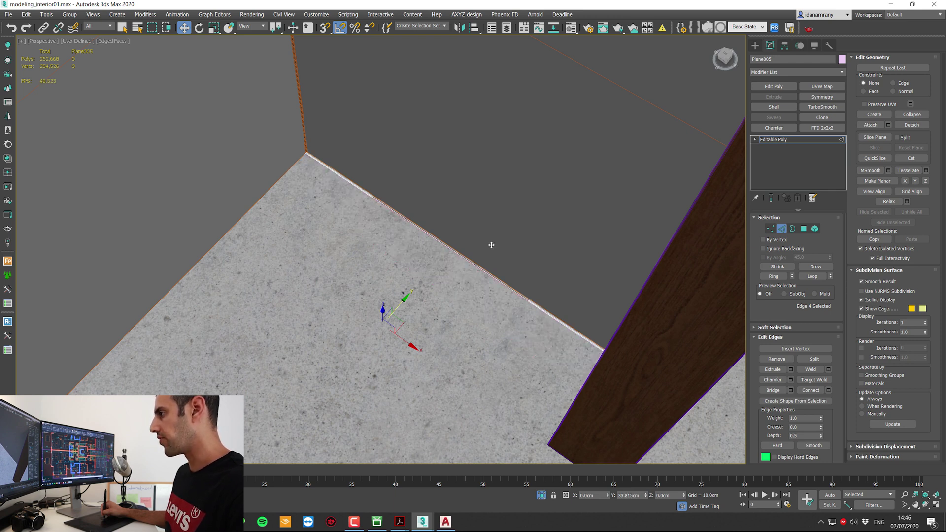
pyautogui.moveTo(491, 244); pyautogui.dragTo(394, 297)
# - Pull the plane's short edge away from the room corner, then extend a copy of that edge back to the side wall
pyautogui.moveTo(368, 275); pyautogui.dragTo(488, 323, button='middle')
pyautogui.moveTo(356, 207); pyautogui.dragTo(407, 241)
pyautogui.keyDown('alt'); pyautogui.moveTo(406, 242); pyautogui.dragTo(427, 244, button='middle'); pyautogui.keyUp('alt')
pyautogui.moveTo(420, 257); pyautogui.dragTo(518, 283)
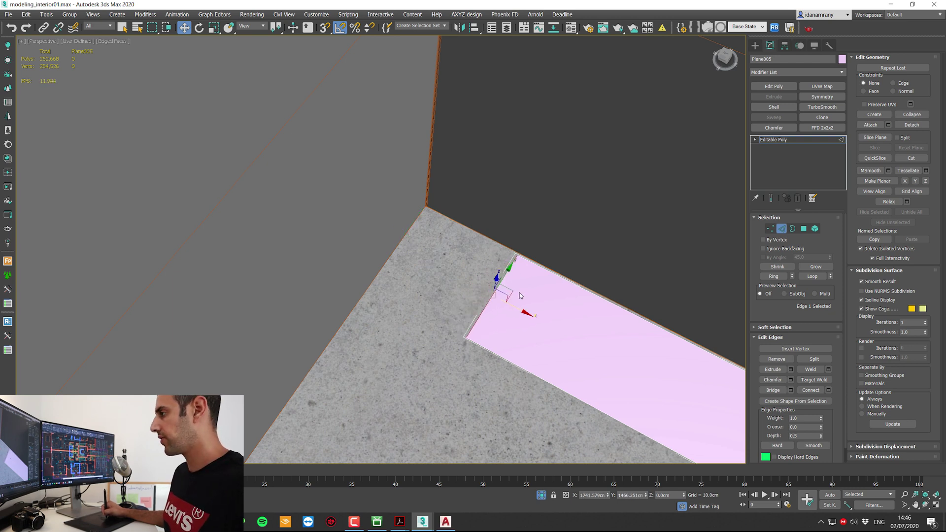
pyautogui.keyDown('shift'); pyautogui.moveTo(518, 307); pyautogui.dragTo(417, 268); pyautogui.keyUp('shift')
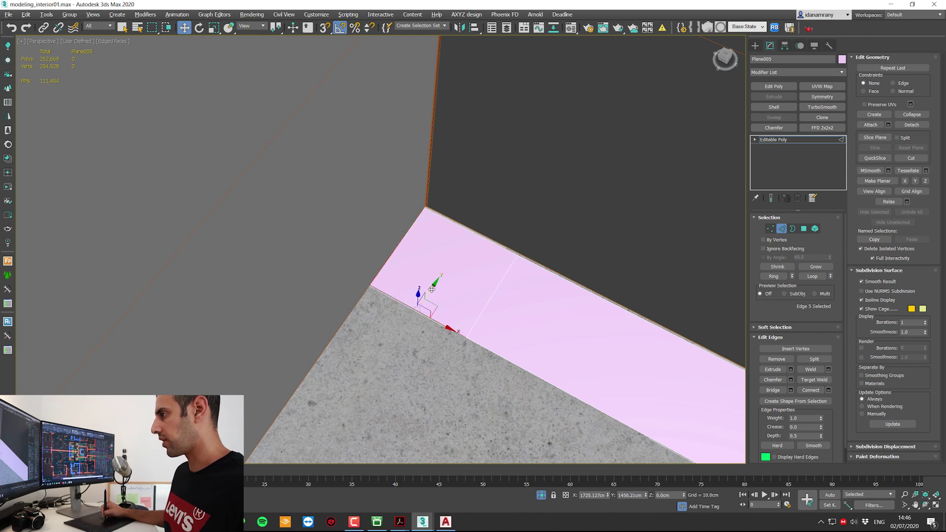
# - Extend a copy of the corner polygon's front edge along the side wall to form the second leg of the L-shaped plane
pyautogui.keyDown('shift'); pyautogui.moveTo(432, 290); pyautogui.dragTo(352, 366); pyautogui.keyUp('shift')
pyautogui.keyDown('alt'); pyautogui.moveTo(397, 327); pyautogui.dragTo(394, 274, button='middle'); pyautogui.keyUp('alt')
pyautogui.scroll(-5, 427, 271)
pyautogui.scroll(-3, 493, 305)
pyautogui.scroll(3, 493, 306)
pyautogui.scroll(-2, 492, 300)
pyautogui.keyDown('shift'); pyautogui.moveTo(596, 307); pyautogui.dragTo(449, 293); pyautogui.keyUp('shift')
pyautogui.scroll(1, 449, 294)
pyautogui.keyDown('alt'); pyautogui.moveTo(449, 294); pyautogui.dragTo(438, 271, button='middle'); pyautogui.keyUp('alt')
pyautogui.scroll(2, 438, 271)
pyautogui.keyDown('alt'); pyautogui.moveTo(503, 302); pyautogui.dragTo(557, 320, button='middle'); pyautogui.keyUp('alt')
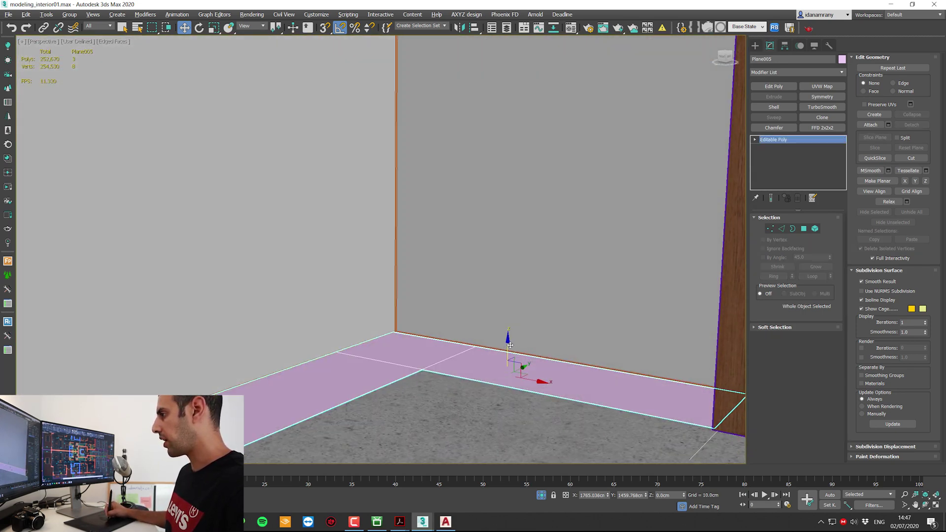
# - Raise the whole L-shaped plane about 40 cm above the floor, keeping the walls in place
pyautogui.click(509, 341)
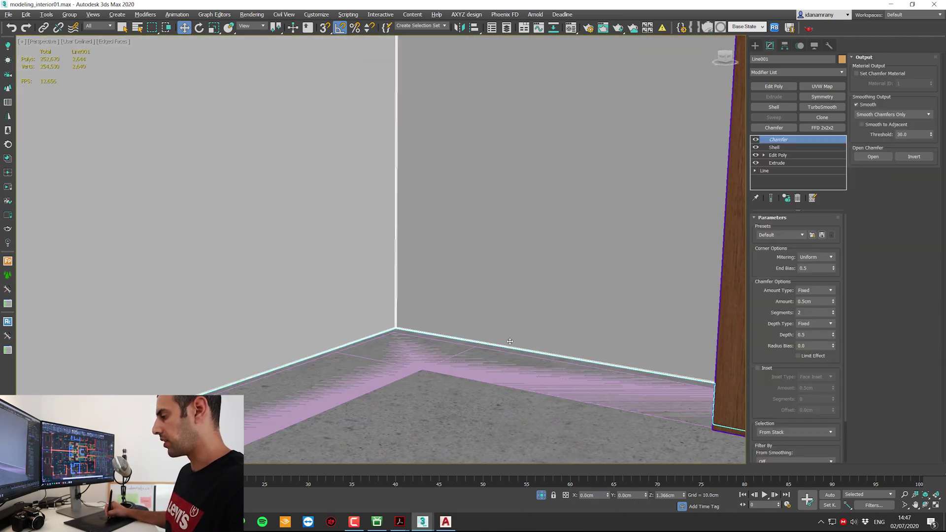
pyautogui.click(511, 339)
pyautogui.moveTo(512, 340); pyautogui.dragTo(545, 211)
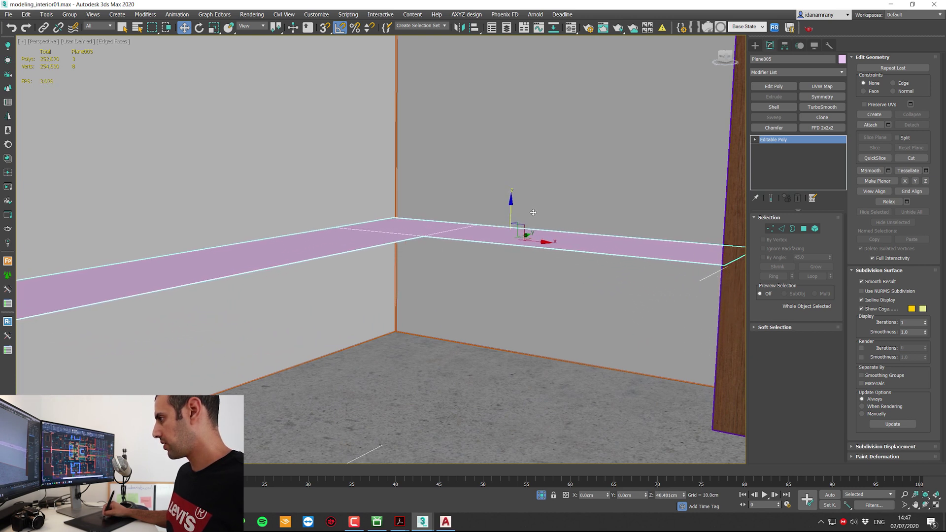
# - Add a Shell modifier to the L-shaped plane with an inner amount of 3 cm and an outer amount of 0 cm
pyautogui.click(776, 107)
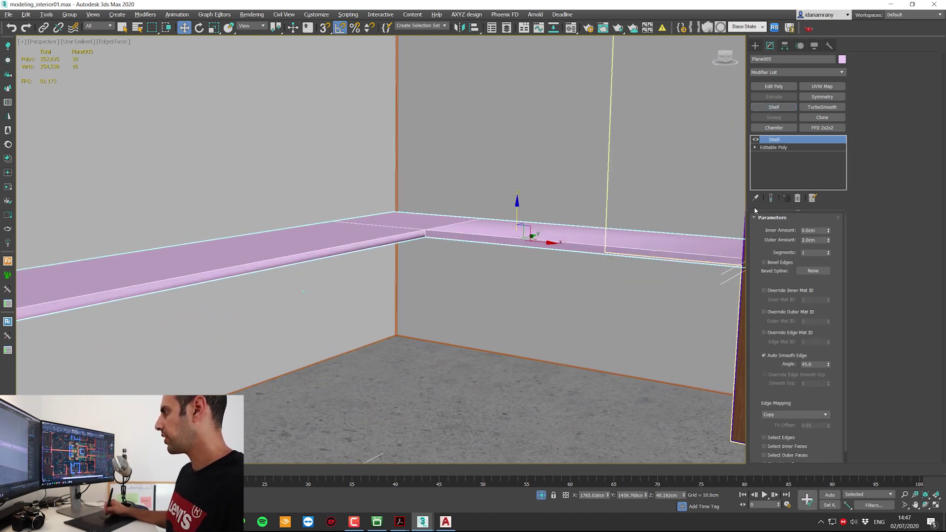
pyautogui.rightClick(828, 240)
pyautogui.write('3')
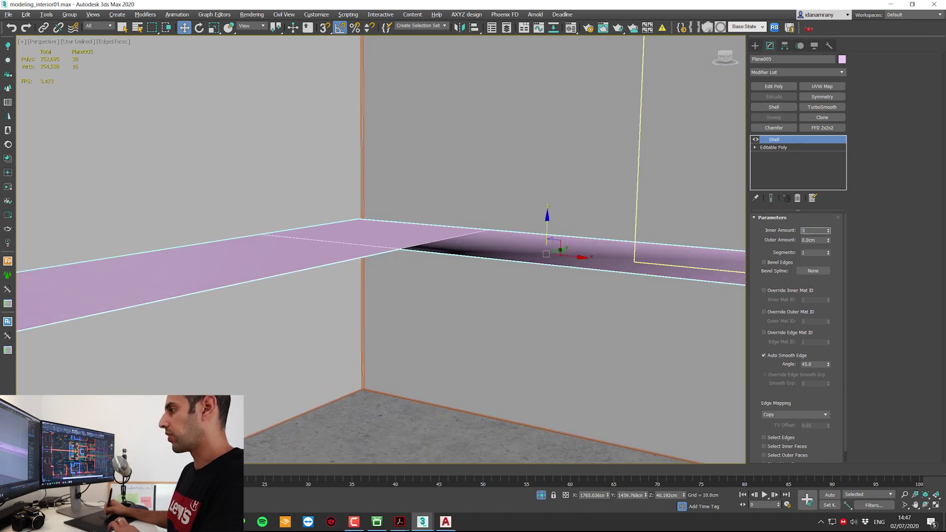
pyautogui.press('Return')
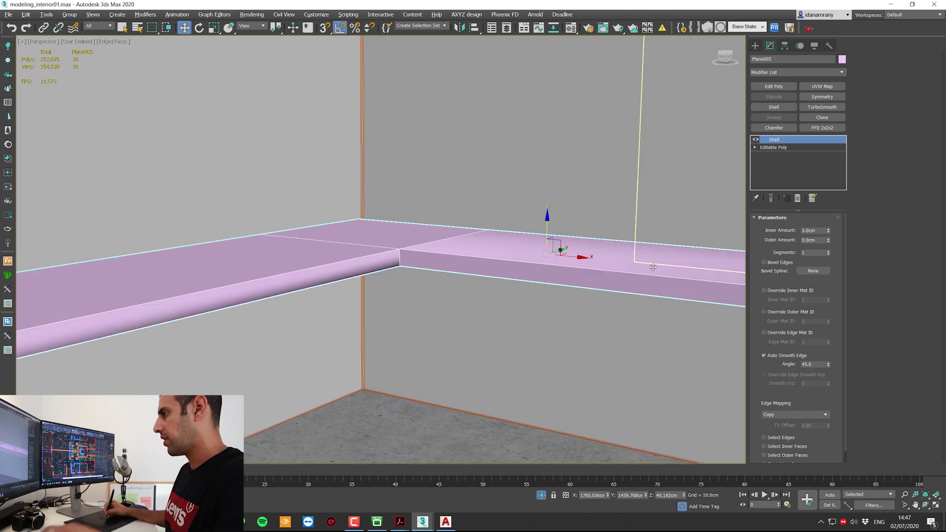
# - In the shelf's Shell modifier, disable Auto Smooth Edge and enable Override Edge Smooth Grp and Straighten Corners
pyautogui.keyDown('alt'); pyautogui.moveTo(426, 268); pyautogui.dragTo(495, 275, button='middle'); pyautogui.keyUp('alt')
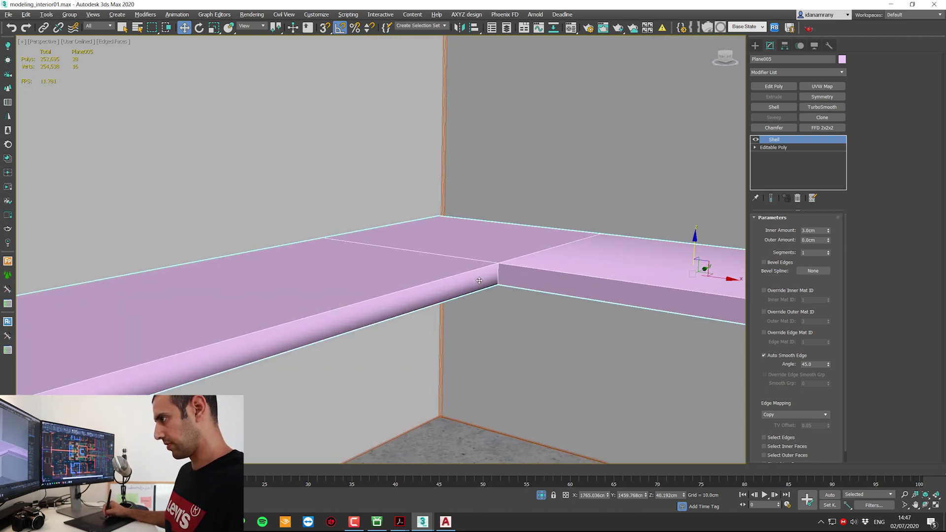
pyautogui.click(764, 355)
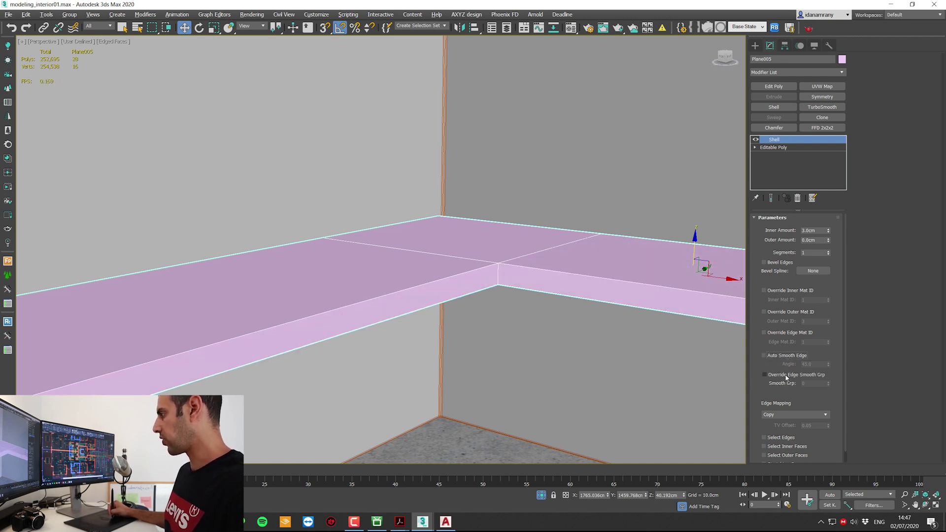
pyautogui.click(797, 374)
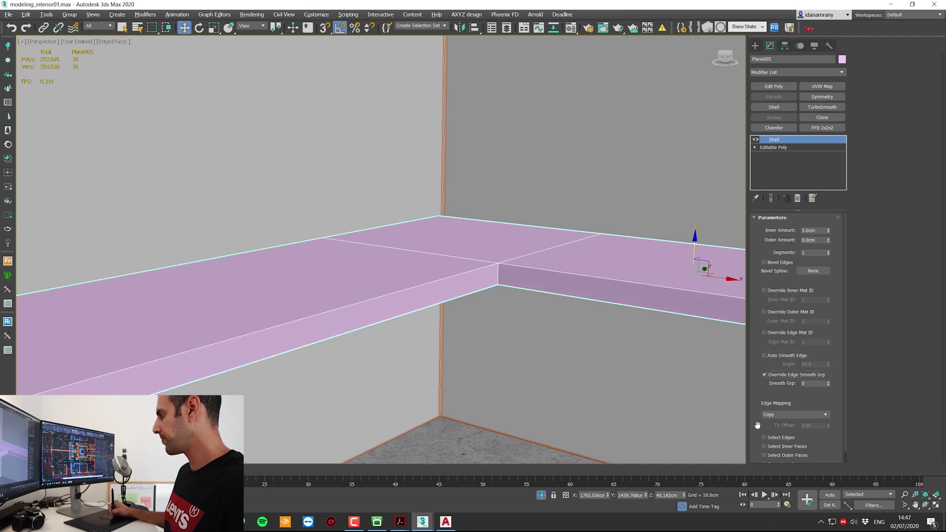
pyautogui.moveTo(767, 389); pyautogui.dragTo(772, 338)
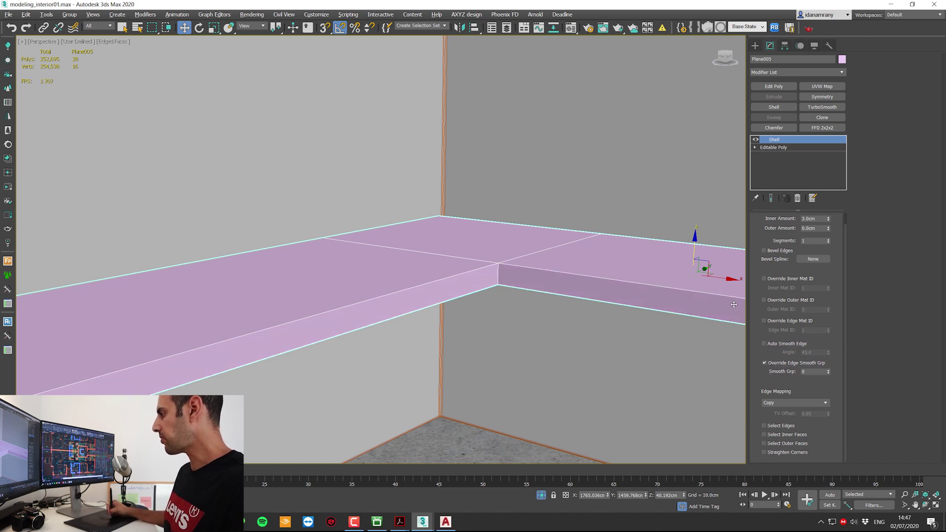
pyautogui.keyDown('alt'); pyautogui.moveTo(733, 324); pyautogui.dragTo(528, 315, button='middle'); pyautogui.keyUp('alt')
pyautogui.click(789, 456)
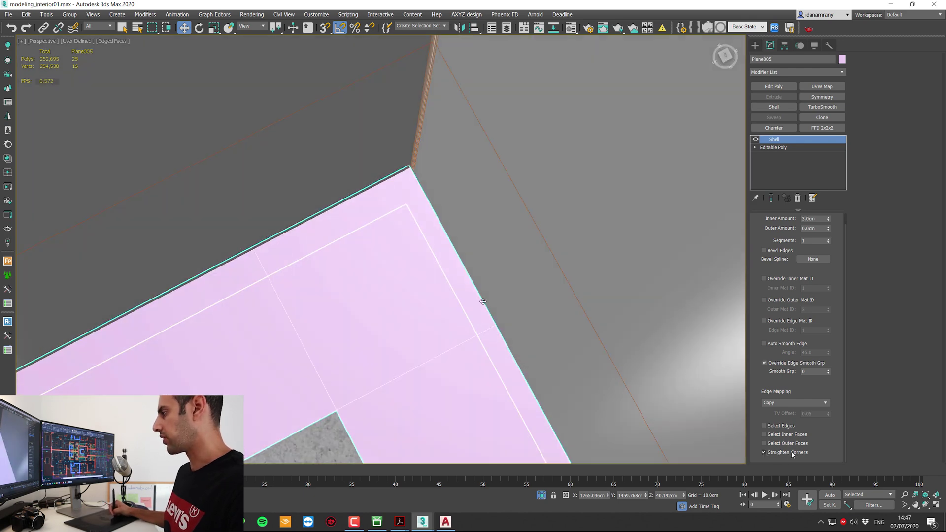
pyautogui.keyDown('alt'); pyautogui.moveTo(483, 302); pyautogui.dragTo(465, 354, button='middle'); pyautogui.keyUp('alt')
pyautogui.keyDown('shift'); pyautogui.moveTo(453, 362); pyautogui.dragTo(455, 295); pyautogui.keyUp('shift')
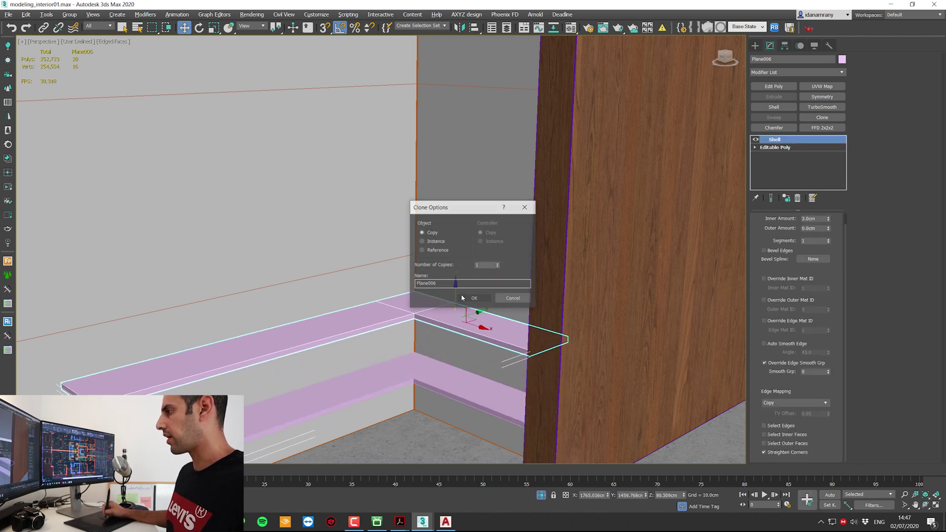
pyautogui.click(513, 298)
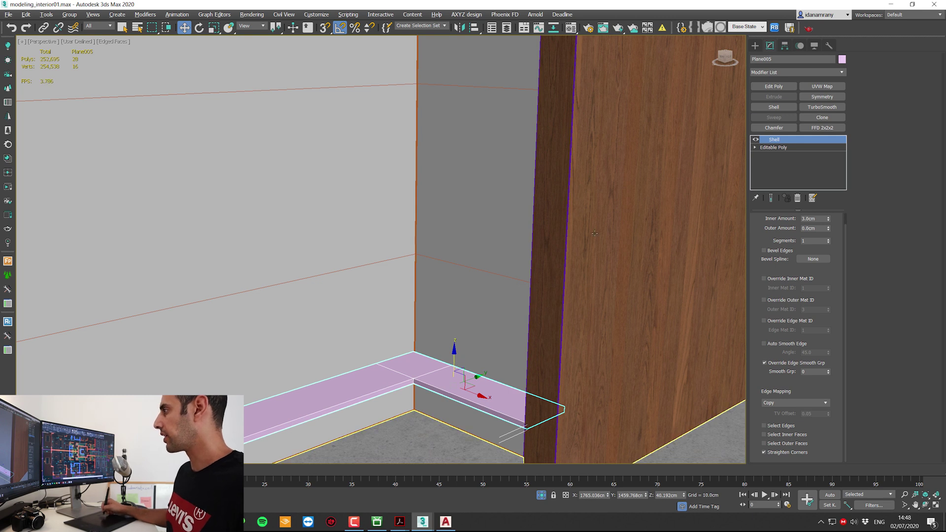
# - Add a Clone modifier to the shelf with 2 clones and a Z displacement of 35 cm
pyautogui.click(757, 47)
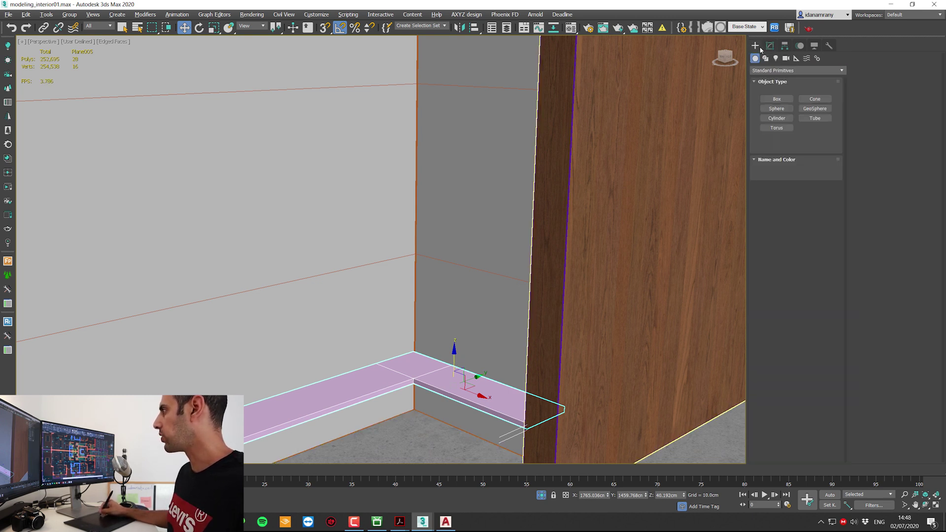
pyautogui.click(769, 46)
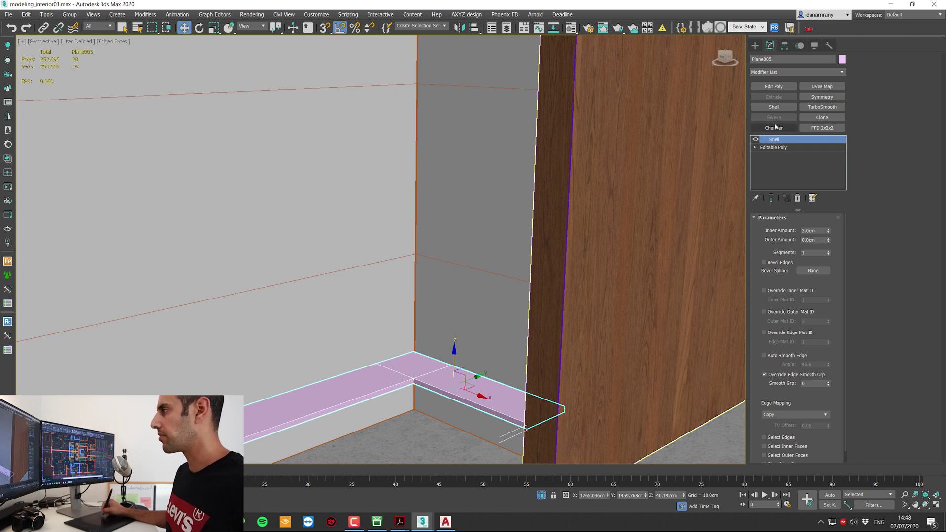
pyautogui.click(829, 122)
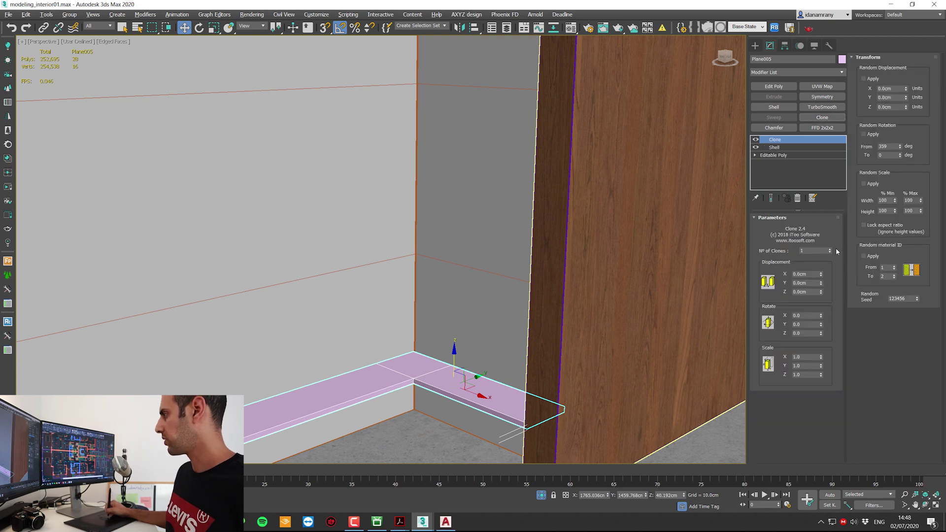
pyautogui.click(821, 293)
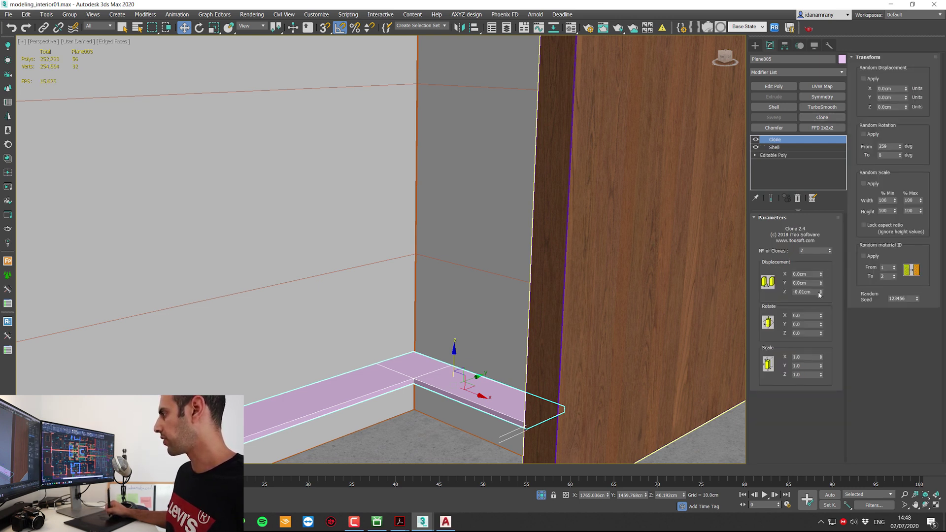
pyautogui.moveTo(822, 294); pyautogui.dragTo(794, 192)
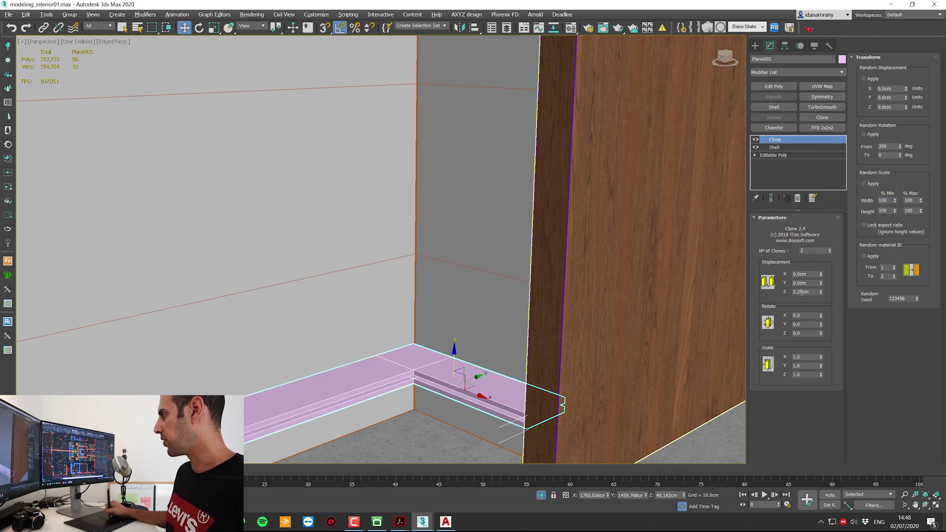
pyautogui.write('35')
pyautogui.press('Return')
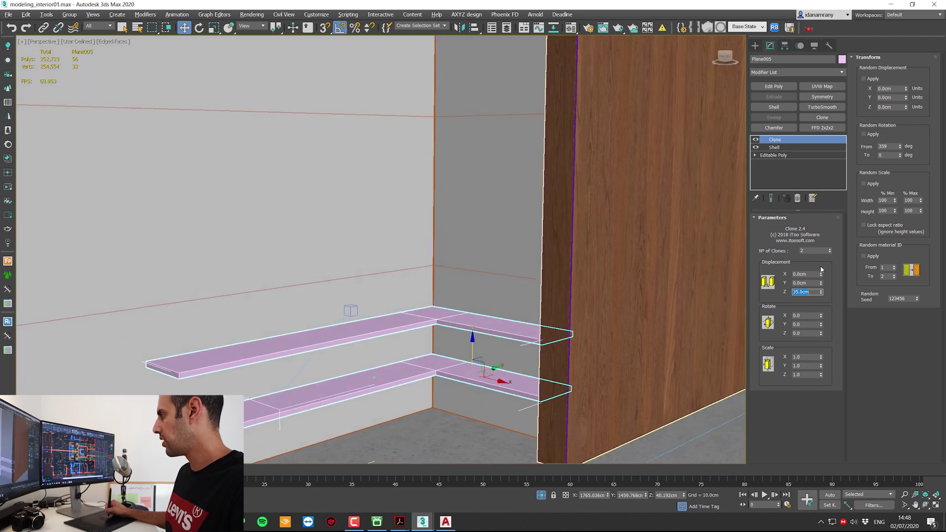
# - Increase the shelf's number of clones to 7, keeping the Z displacement at 35 cm
pyautogui.click(830, 249)
pyautogui.click(830, 249)
pyautogui.click(830, 249)
pyautogui.click(829, 249)
pyautogui.click(830, 249)
pyautogui.click(830, 250)
pyautogui.click(830, 253)
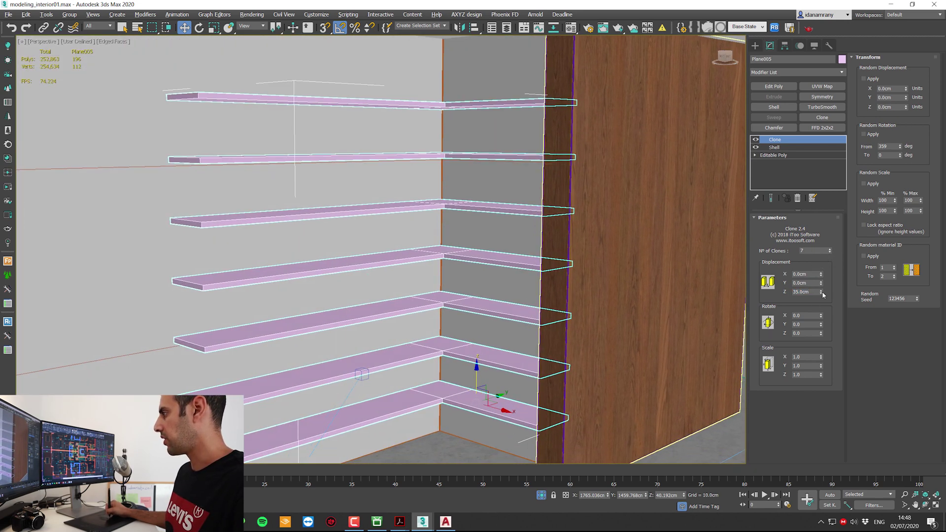
pyautogui.moveTo(821, 293); pyautogui.dragTo(819, 288)
pyautogui.write('35')
pyautogui.press('Return')
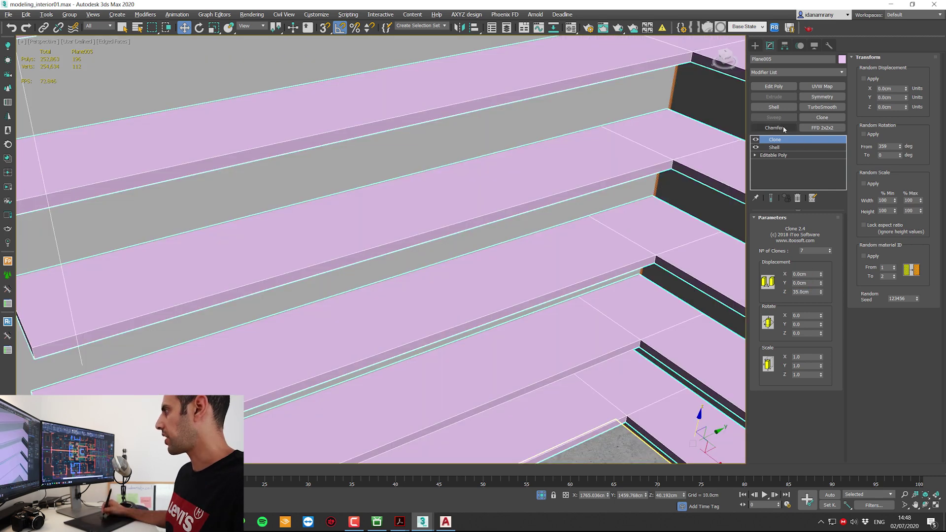
# - Add a Chamfer modifier to the shelves with Smooth Chamfers Only and an amount of 0.25 cm
pyautogui.click(773, 128)
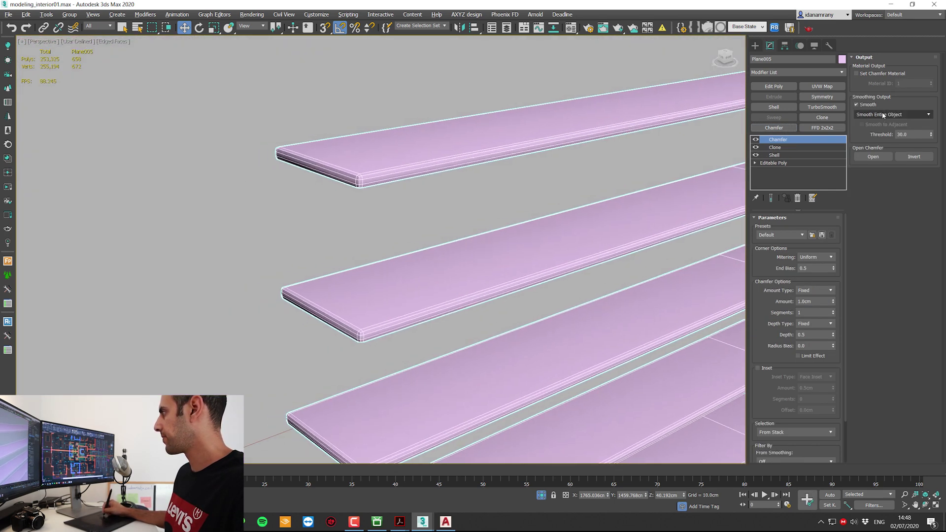
pyautogui.click(883, 115)
pyautogui.click(881, 131)
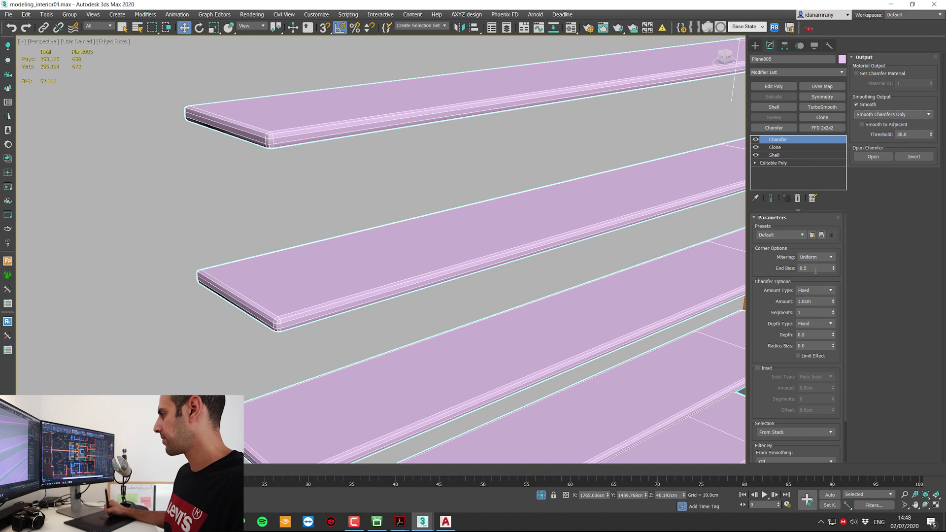
pyautogui.doubleClick(807, 302)
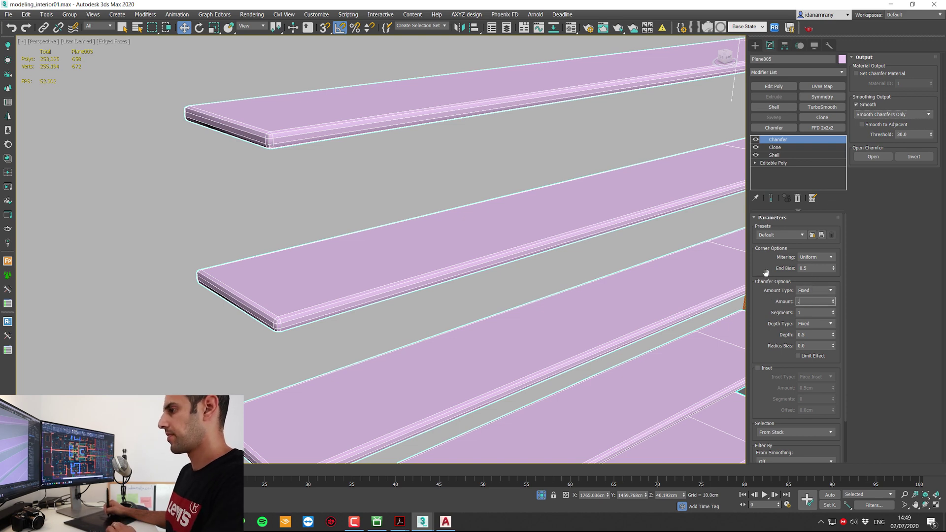
pyautogui.press('Return')
pyautogui.scroll(-5, 641, 231)
pyautogui.keyDown('alt'); pyautogui.moveTo(636, 237); pyautogui.dragTo(565, 249, button='middle'); pyautogui.keyUp('alt')
pyautogui.rightClick(565, 249)
pyautogui.click(577, 260)
pyautogui.scroll(-5, 561, 261)
pyautogui.keyDown('alt'); pyautogui.moveTo(443, 283); pyautogui.dragTo(516, 271, button='middle'); pyautogui.keyUp('alt')
pyautogui.scroll(4, 516, 270)
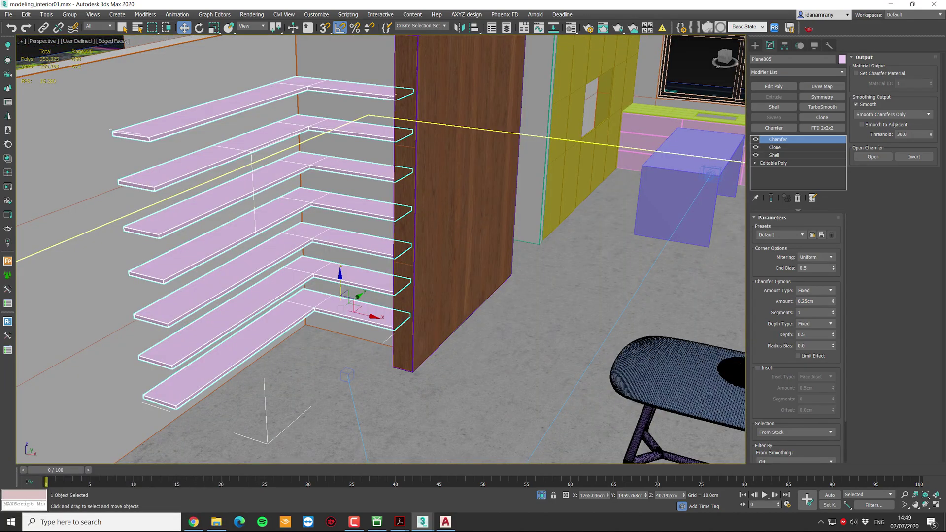